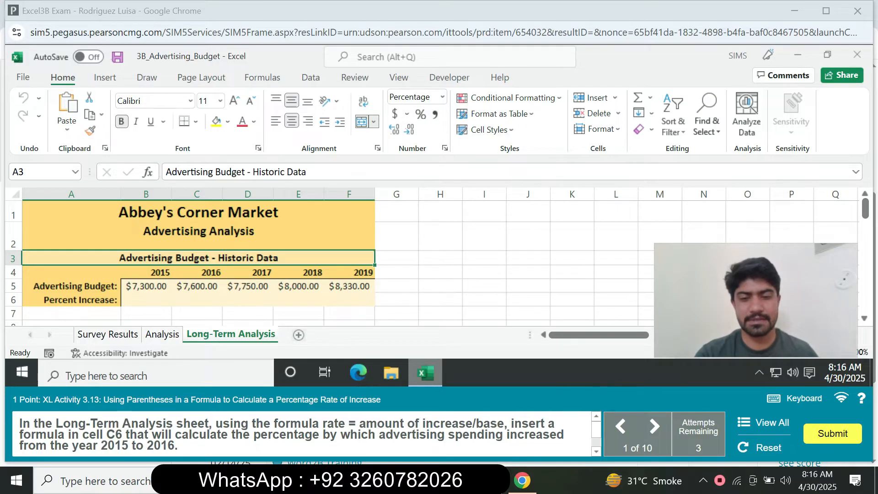
Step: Copy the percentage-increase formula from cell C6 in question 2's worksheet and return to question 1
click(302, 433)
scroll(302, 434, down, 1)
scroll(302, 434, up, 1)
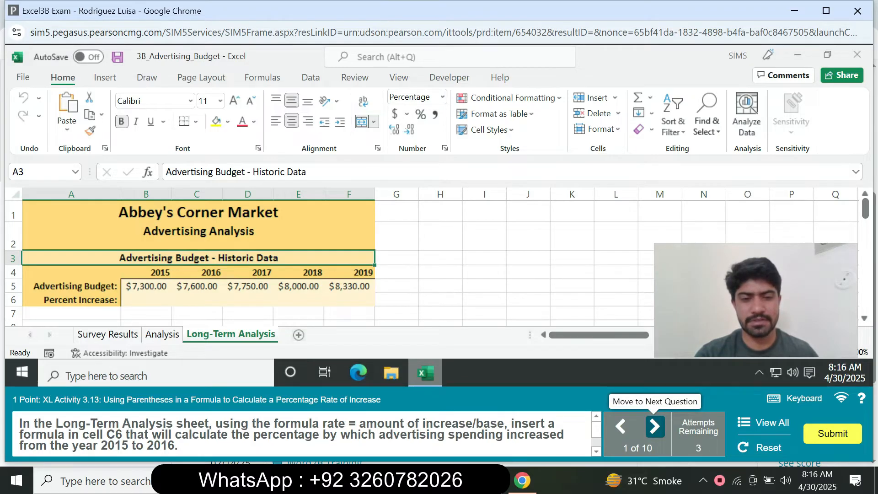
click(655, 427)
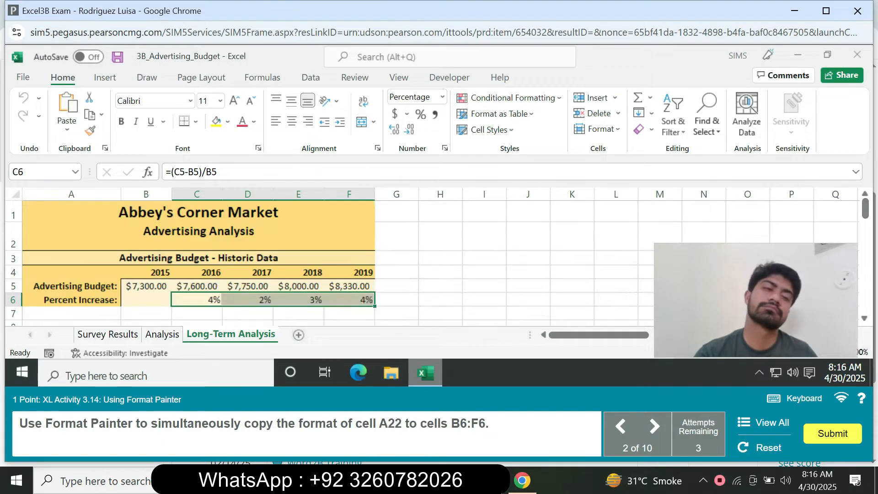
double_click(197, 300)
key(ctrl+c)
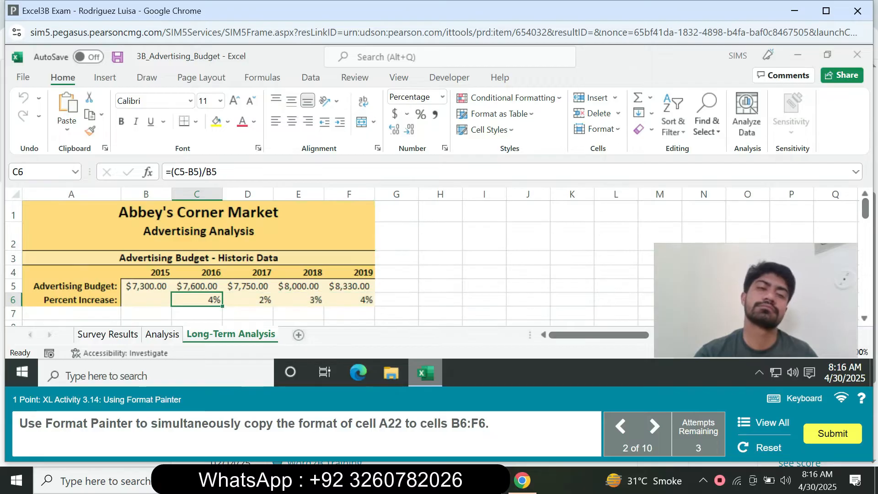
key(Return)
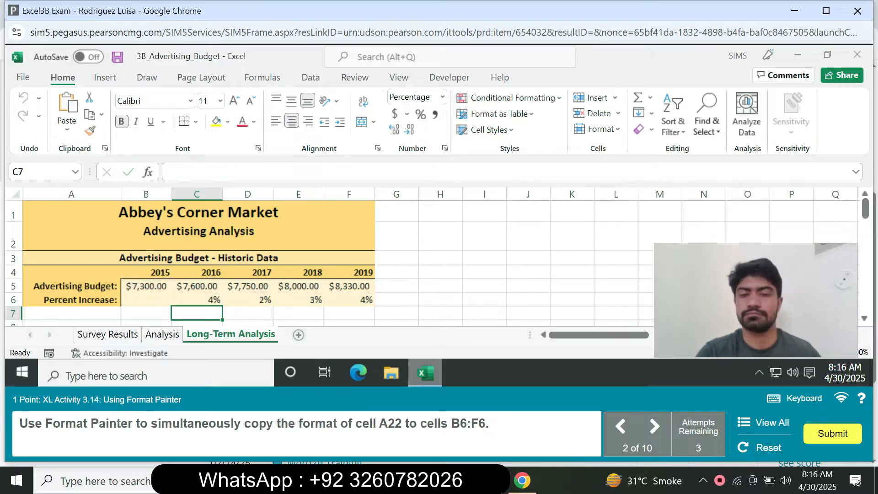
click(620, 426)
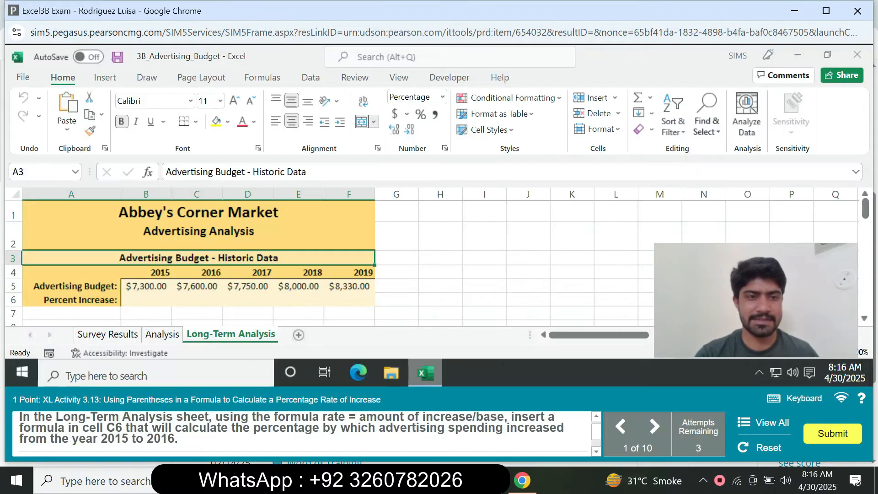
Step: Enter the formula =(C5-B5)/B5 in cell C6 of the Long-Term Analysis sheet and fill it across D6:F6
click(147, 299)
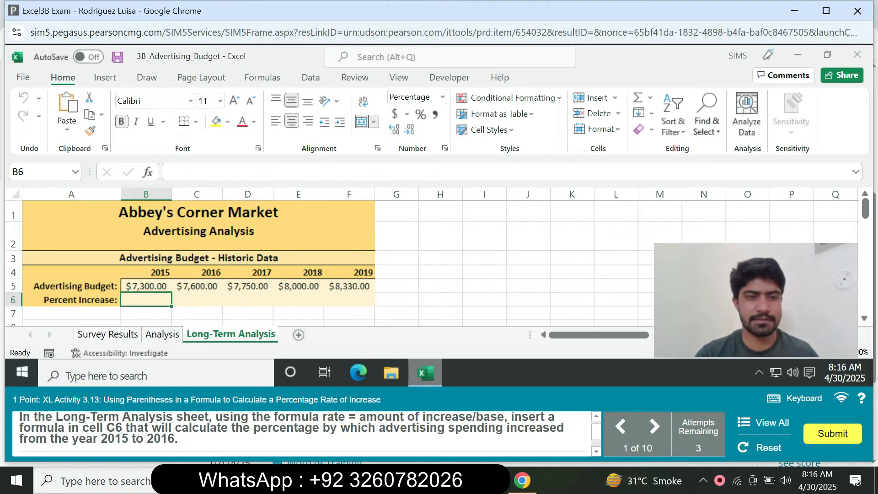
click(197, 299)
key(ctrl+v)
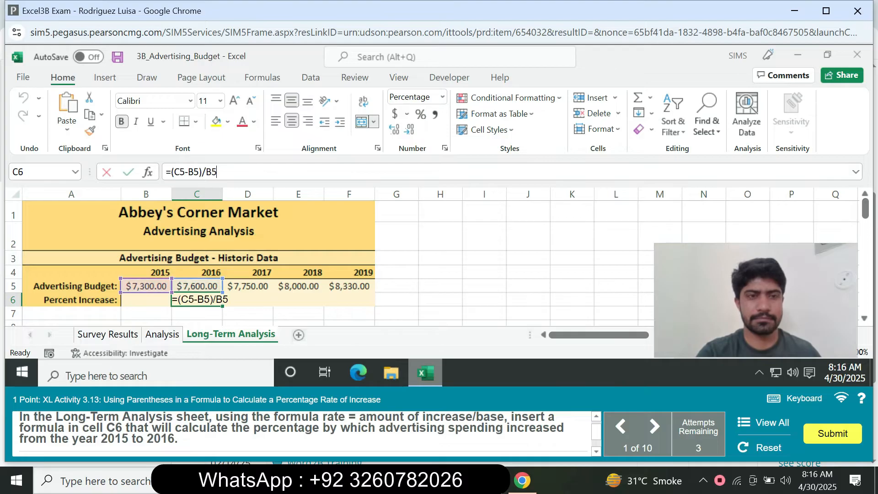
key(Return)
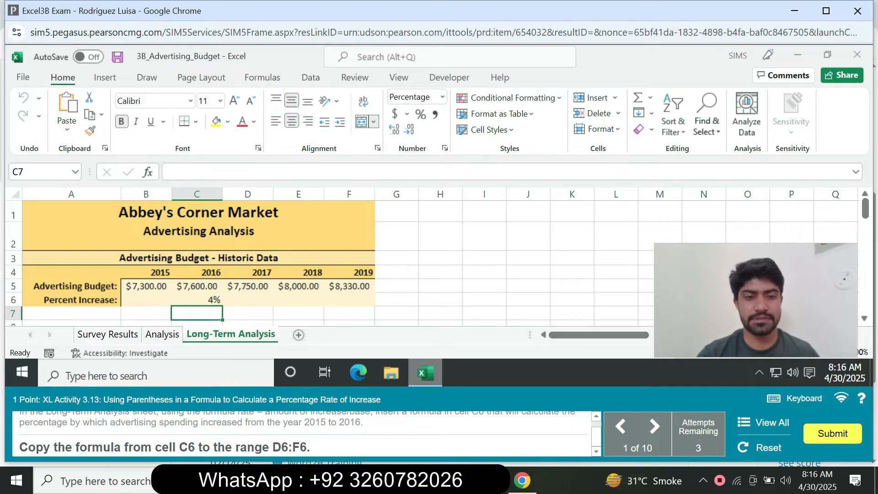
click(196, 300)
drag(222, 306, 357, 302)
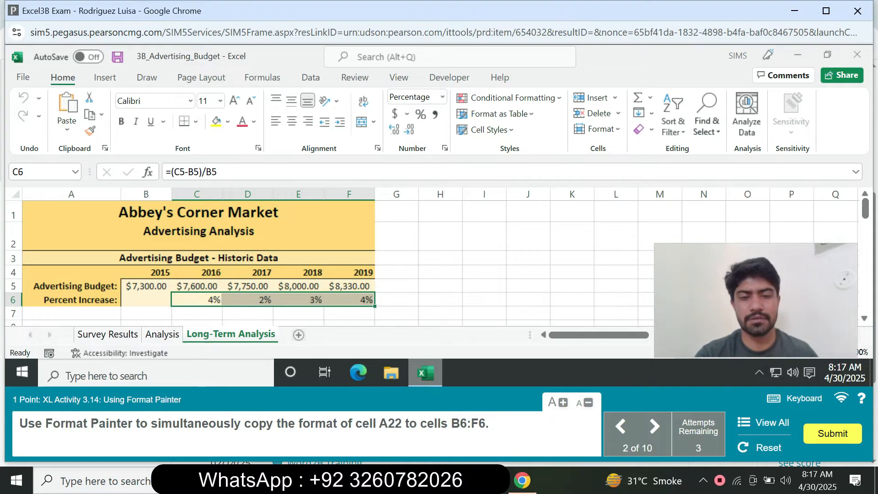
Step: Copy the format of cell A22 to the range B6:F6 with Format Painter
click(42, 172)
text(A22)
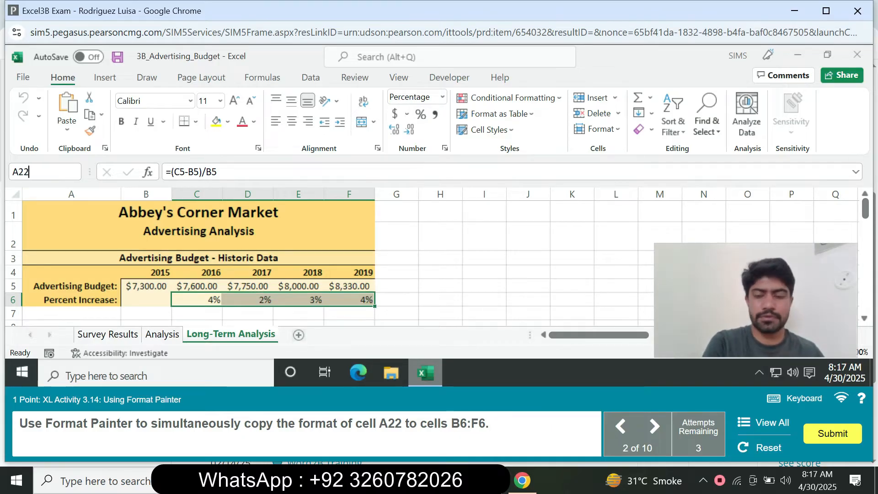
key(Return)
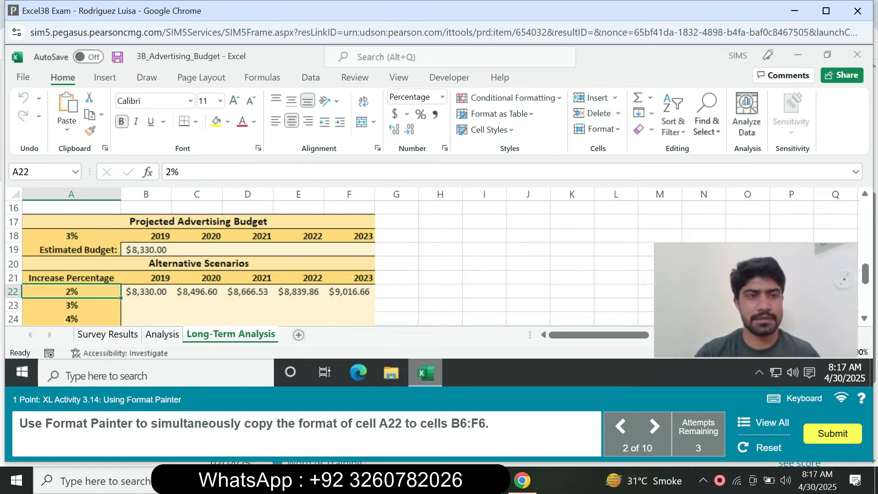
click(90, 130)
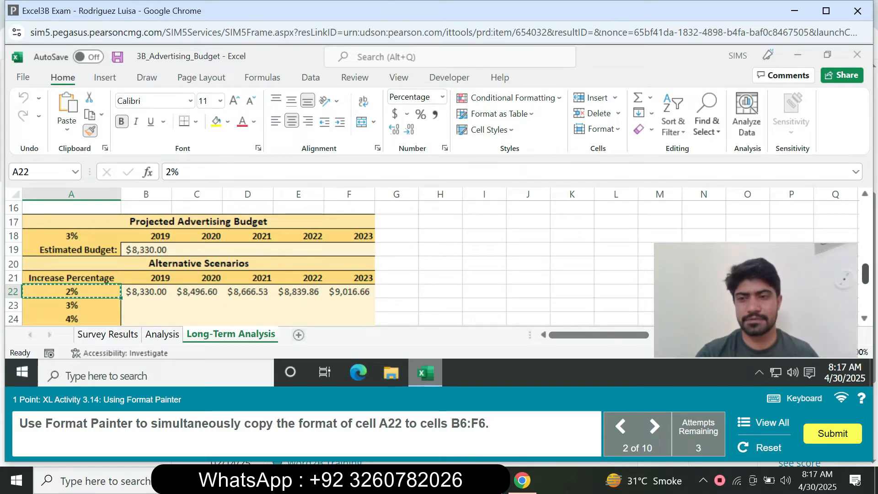
scroll(198, 256, up, 5)
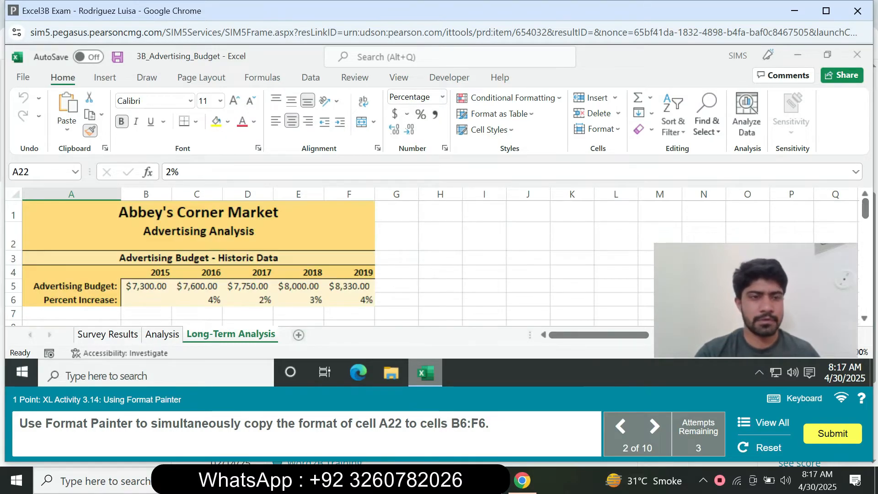
drag(146, 300, 349, 300)
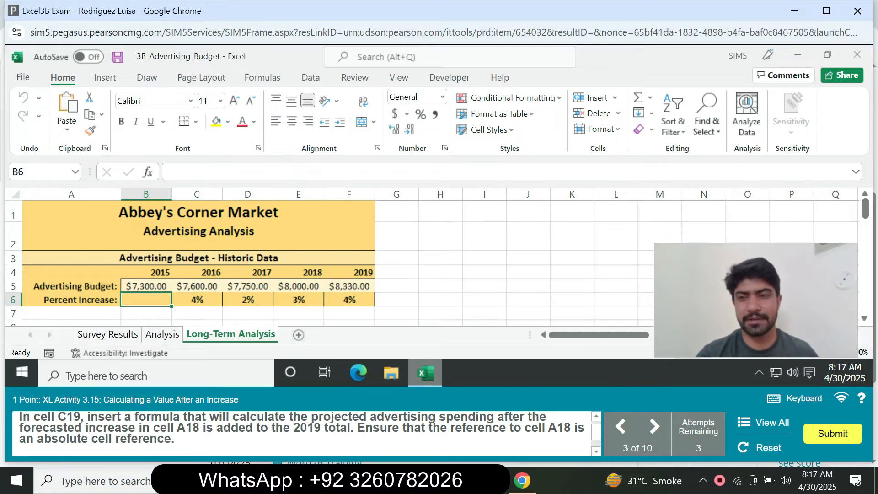
Step: Examine the projected spending formula in cell C19 of question 4's worksheet and return to question 3
drag(865, 208, 865, 208)
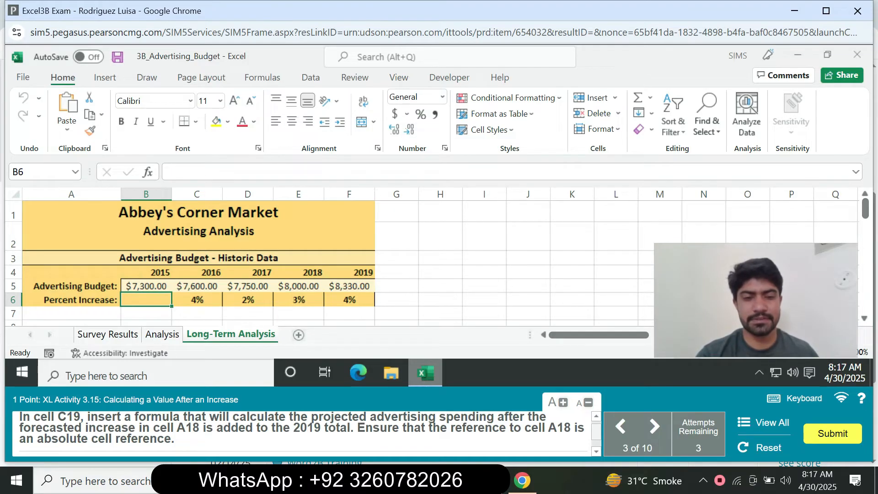
drag(596, 431, 596, 428)
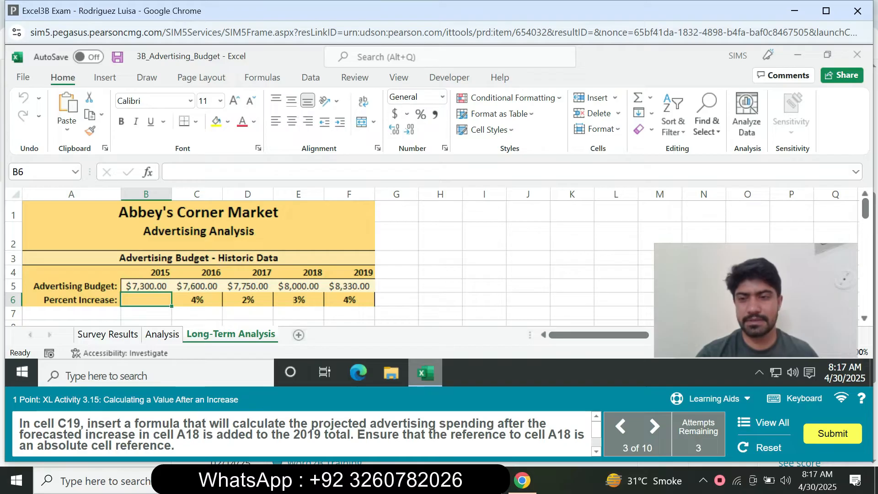
click(654, 426)
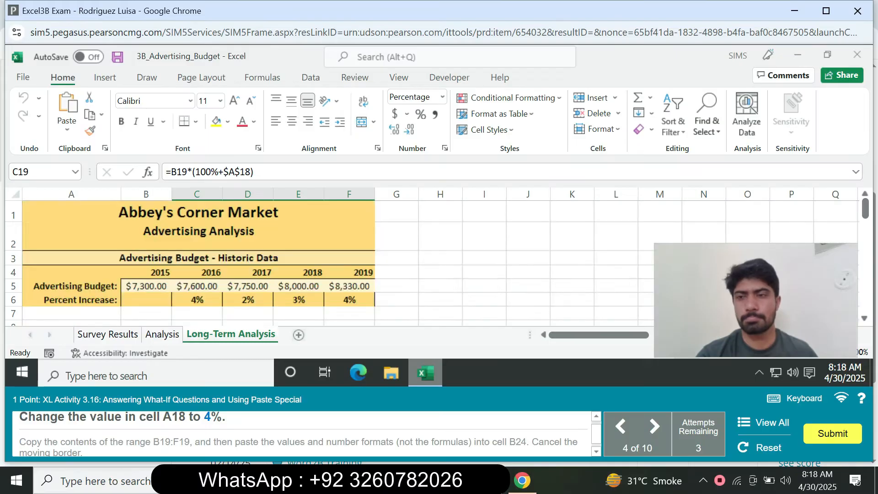
drag(866, 209, 866, 252)
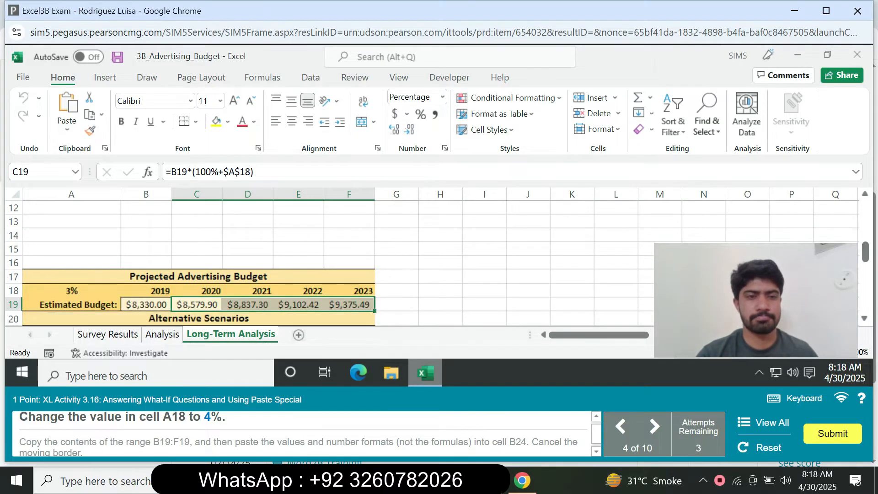
click(197, 304)
key(F2)
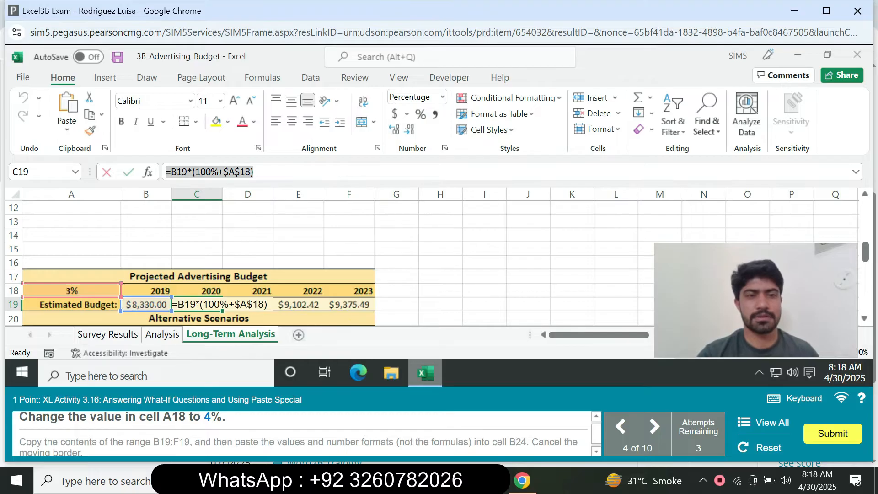
key(Return)
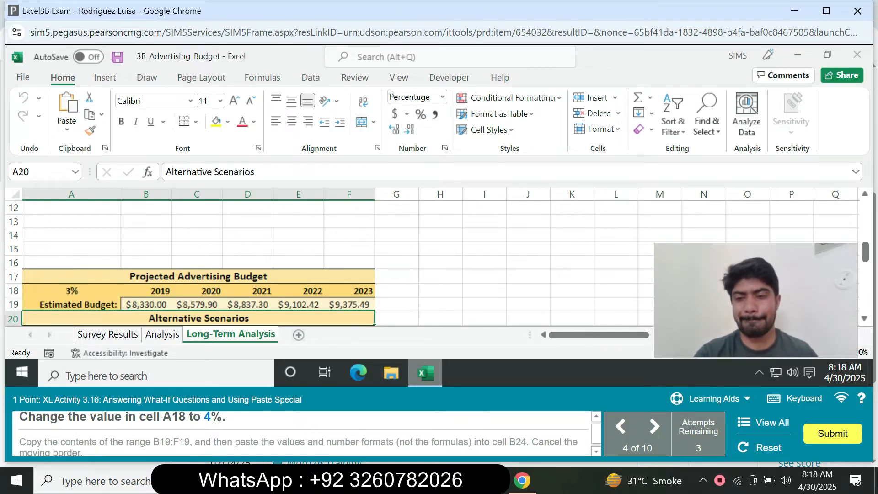
click(620, 426)
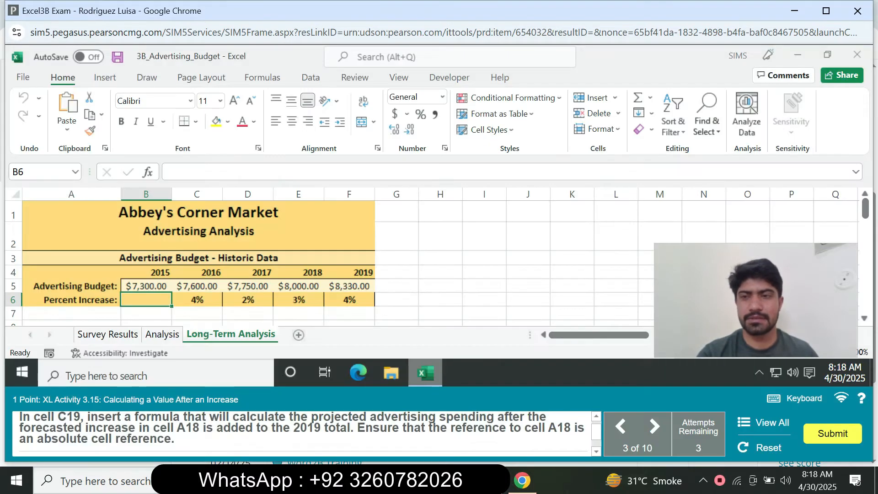
Step: Enter the formula =B19*(100%+$A$18) in cell C19 and fill it across D19:F19
drag(865, 208, 865, 269)
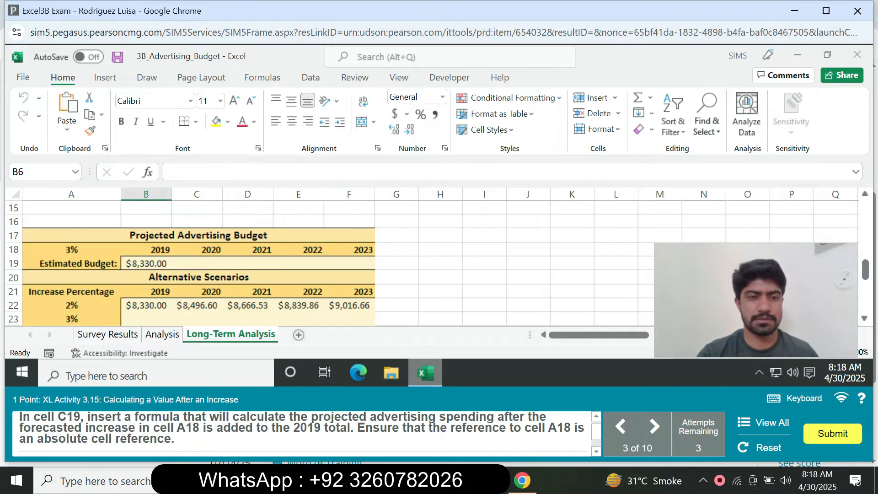
click(197, 263)
click(197, 172)
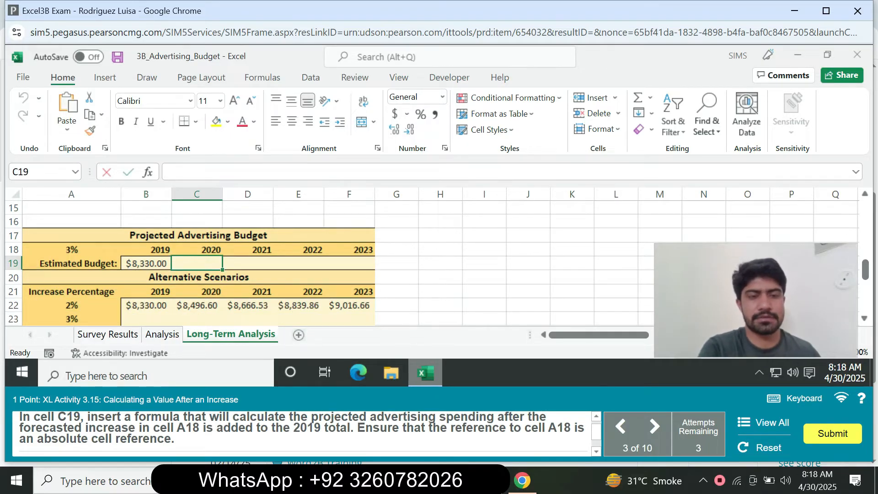
text(=B19*(100%+$A$18))
key(Return)
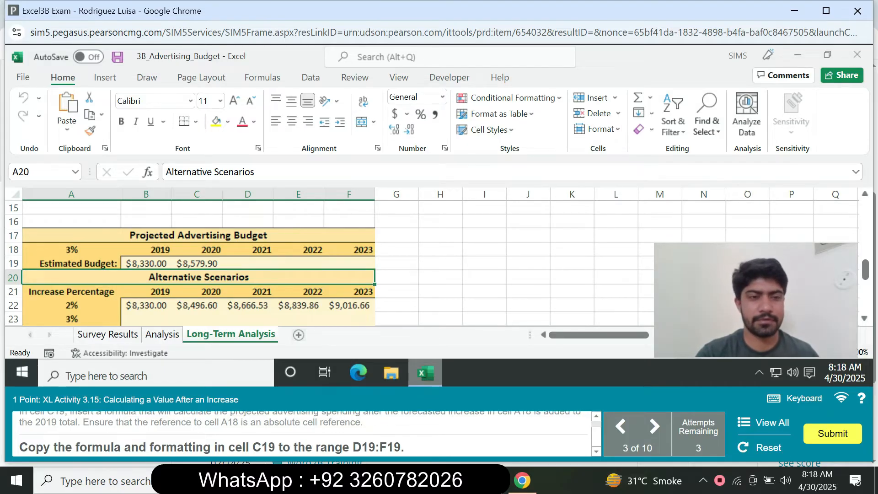
click(196, 263)
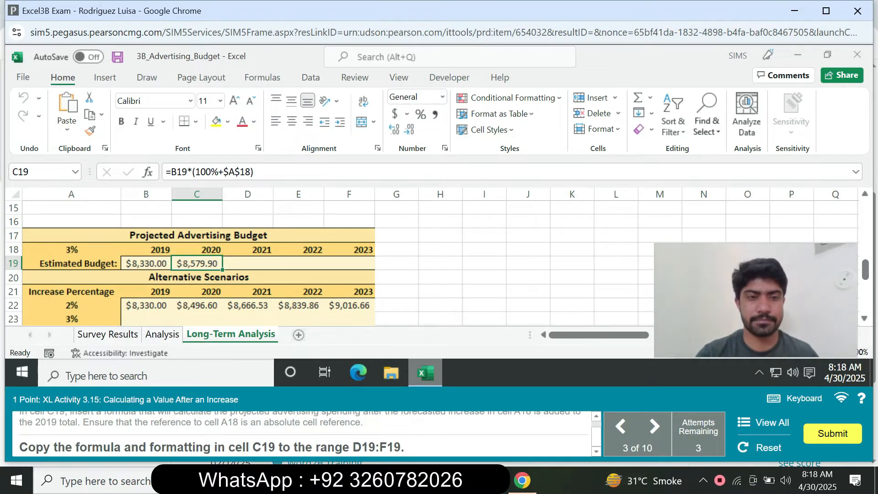
drag(223, 270, 362, 269)
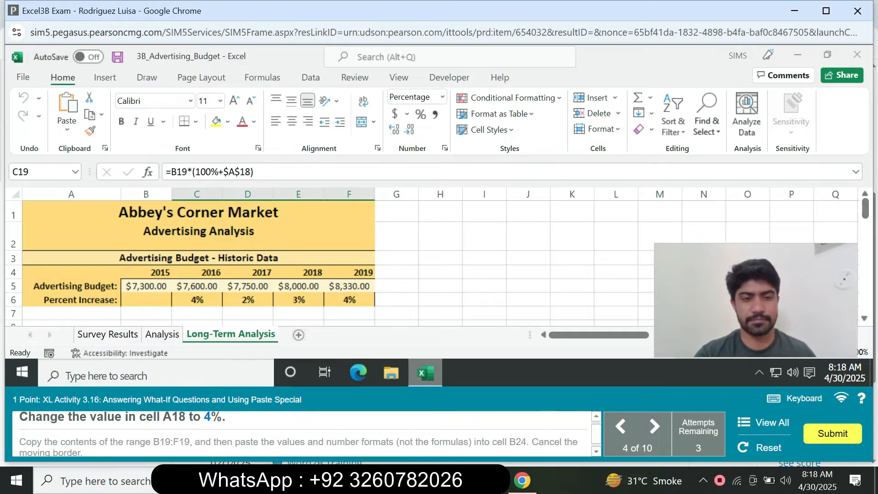
Step: Change the forecasted increase in cell A18 to 4%
drag(866, 208, 865, 253)
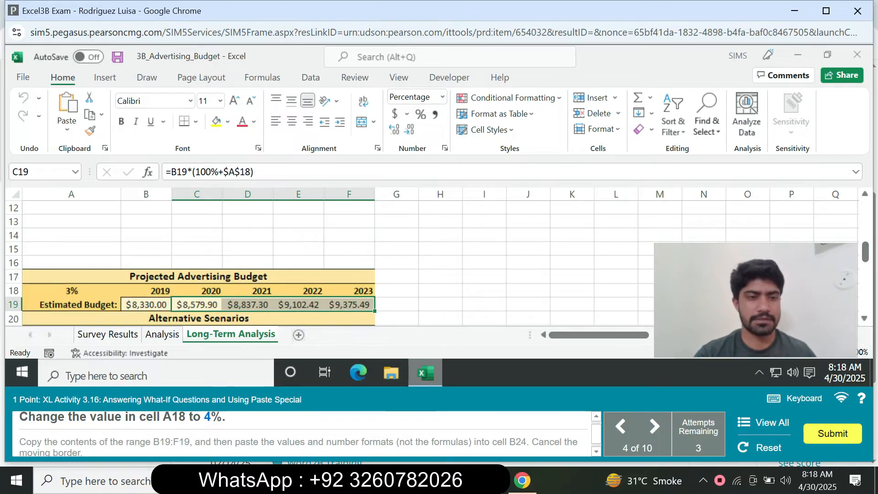
click(147, 290)
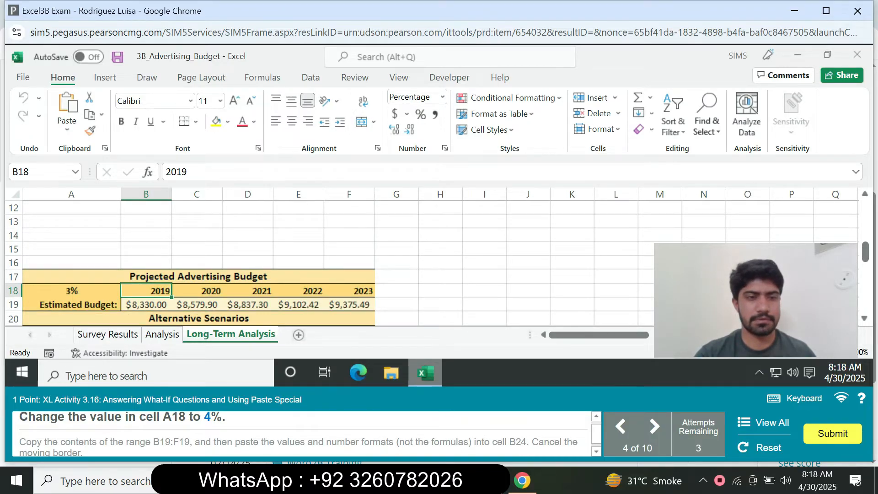
click(72, 291)
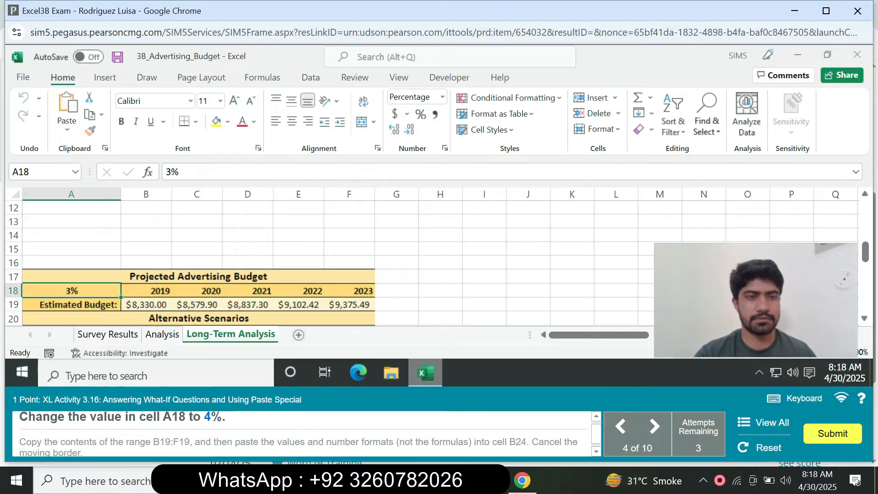
text(4)
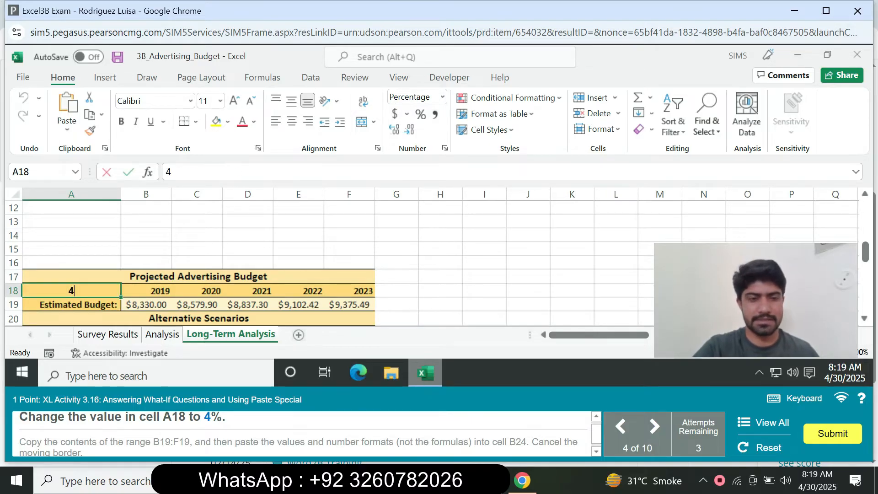
key(Return)
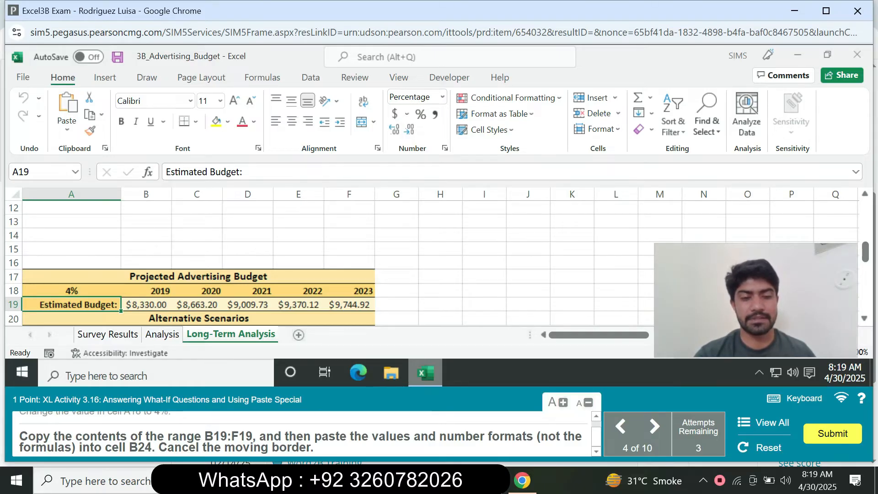
Step: Copy the range B19:F19, paste only its values and number formatting into cell B24, and cancel the moving border
click(33, 172)
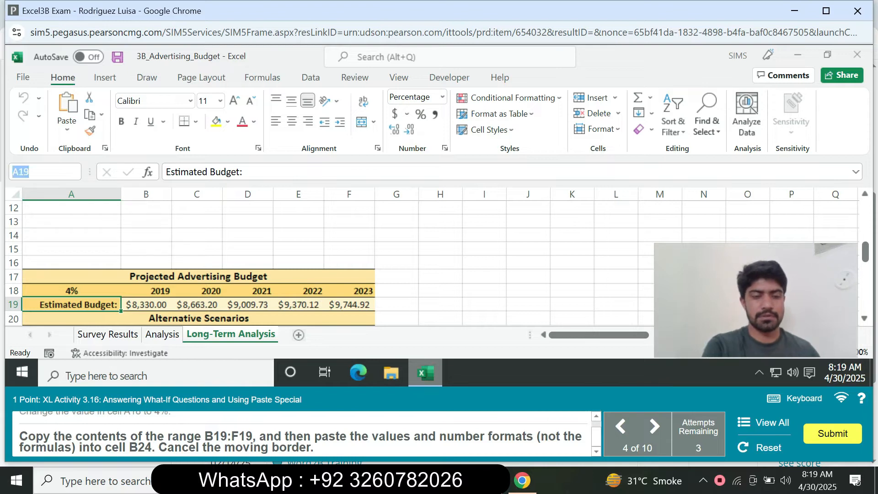
text(B19:)
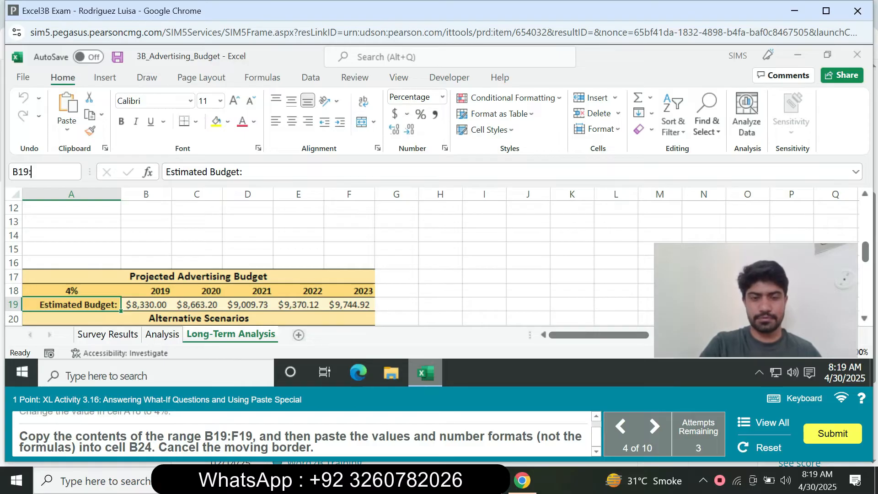
text(F19)
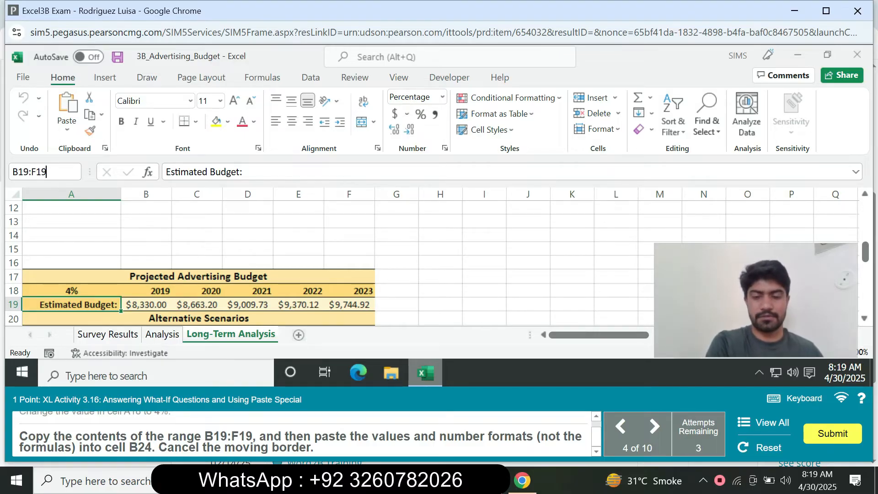
key(Return)
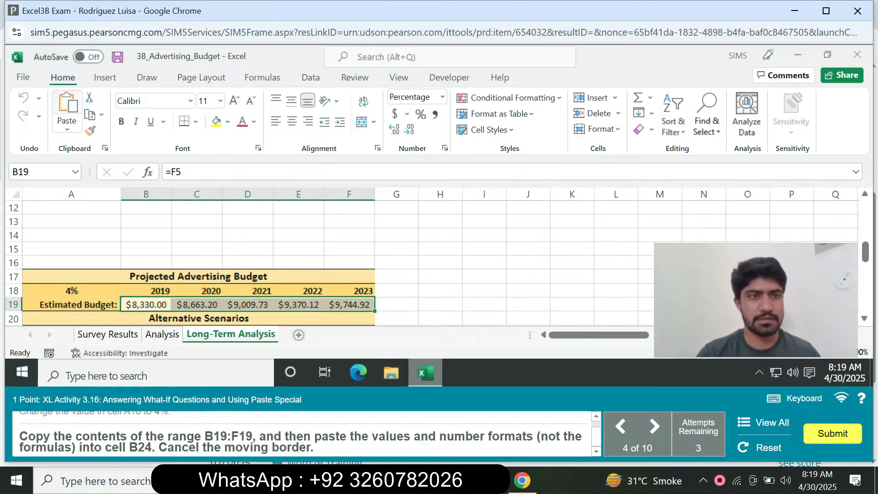
key(ctrl+c)
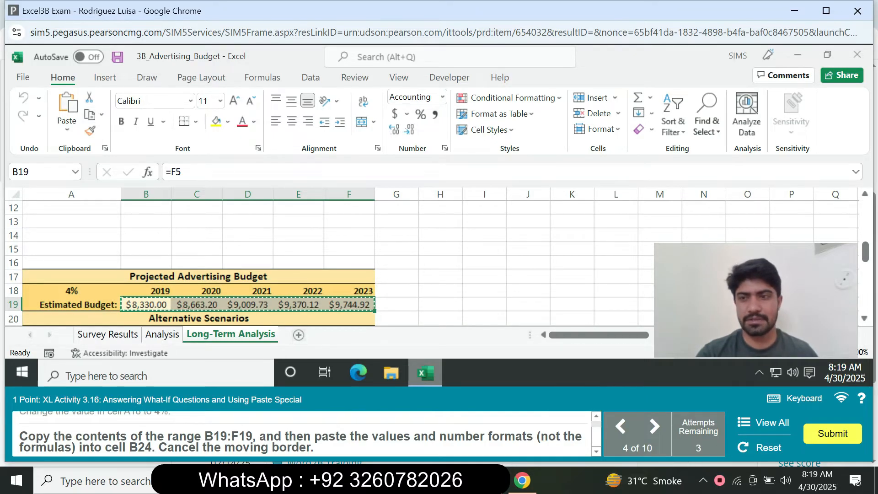
scroll(247, 256, down, 2)
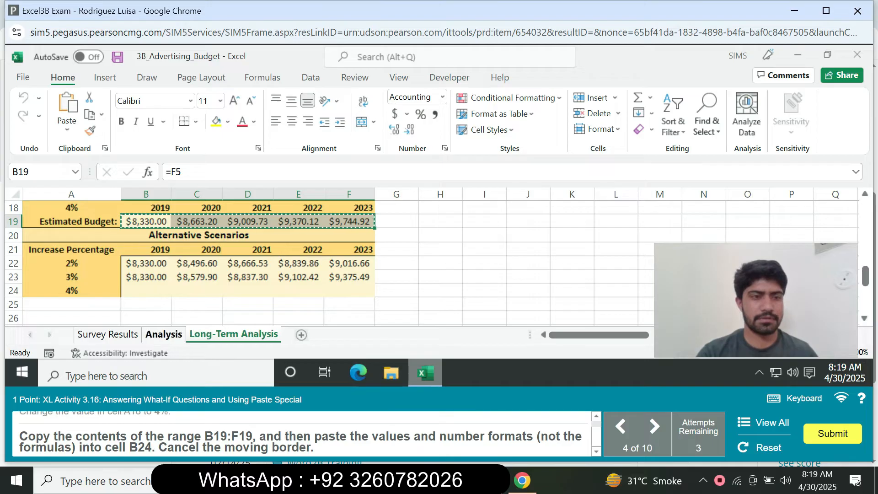
click(145, 290)
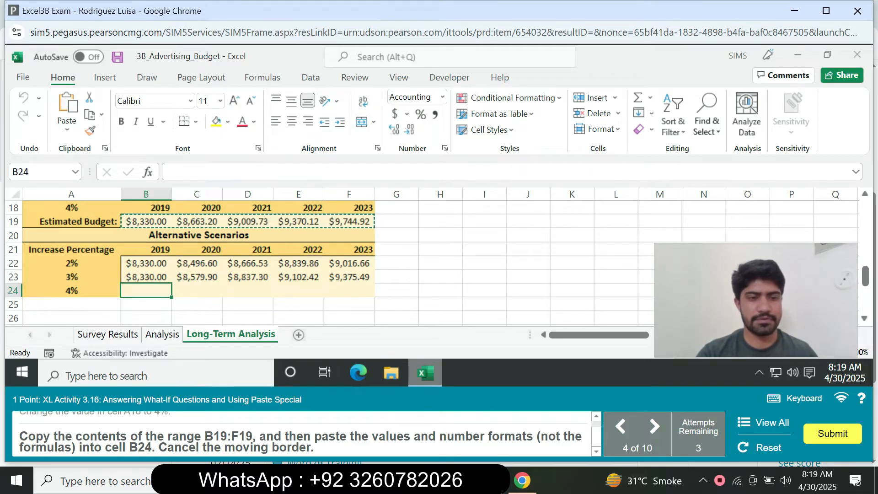
click(67, 130)
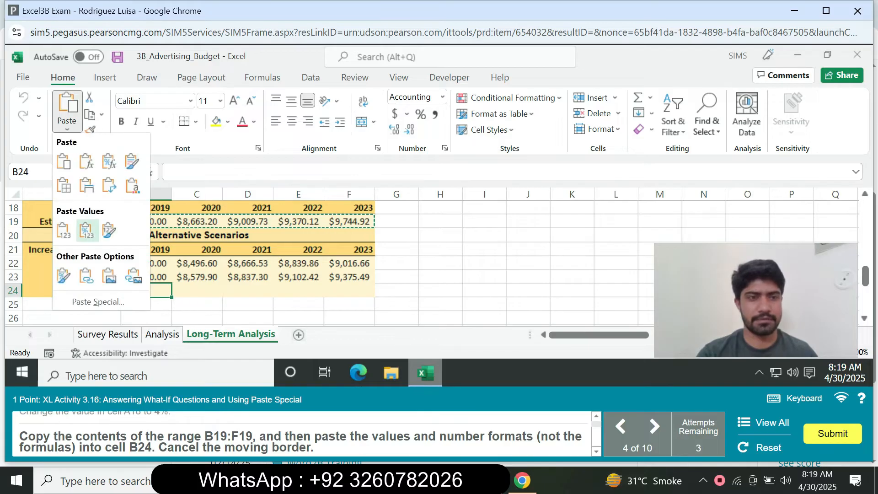
click(86, 230)
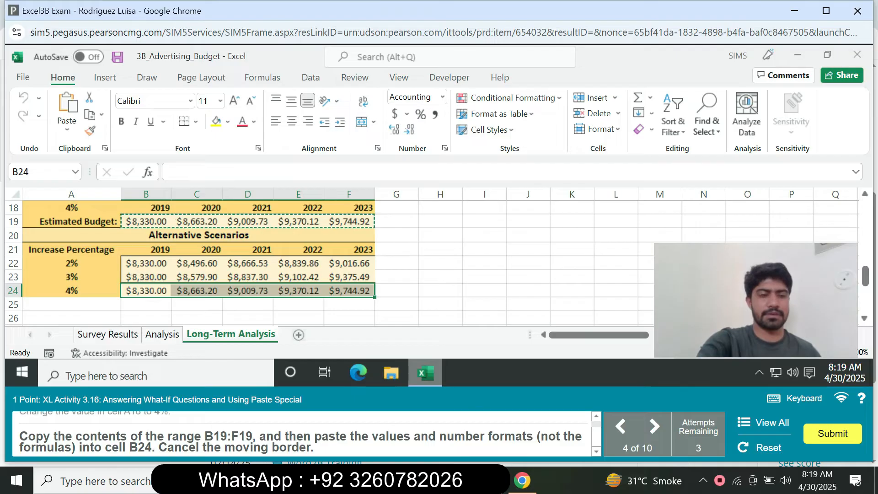
key(Escape)
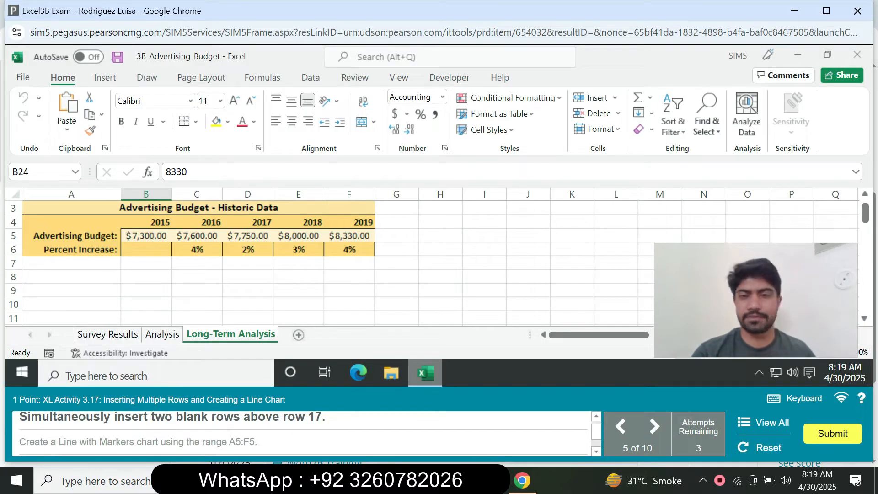
Step: Insert two blank rows above row 17 of the Long-Term Analysis sheet
drag(865, 213, 865, 245)
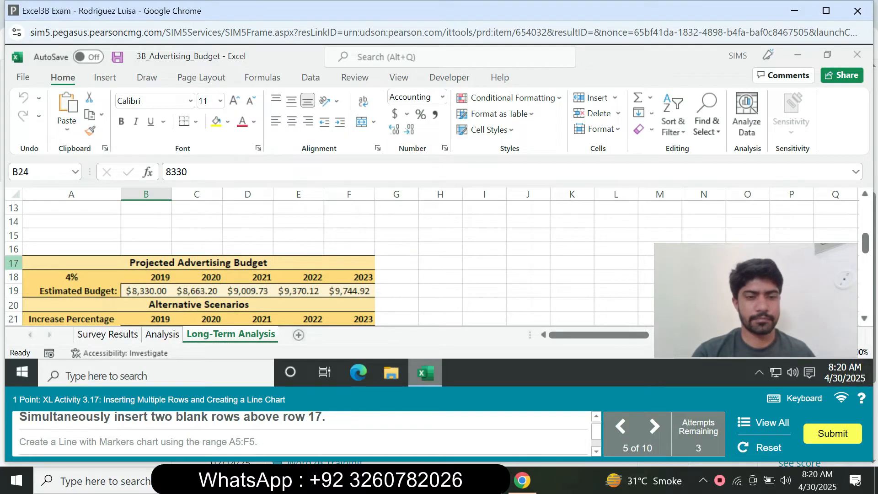
click(13, 262)
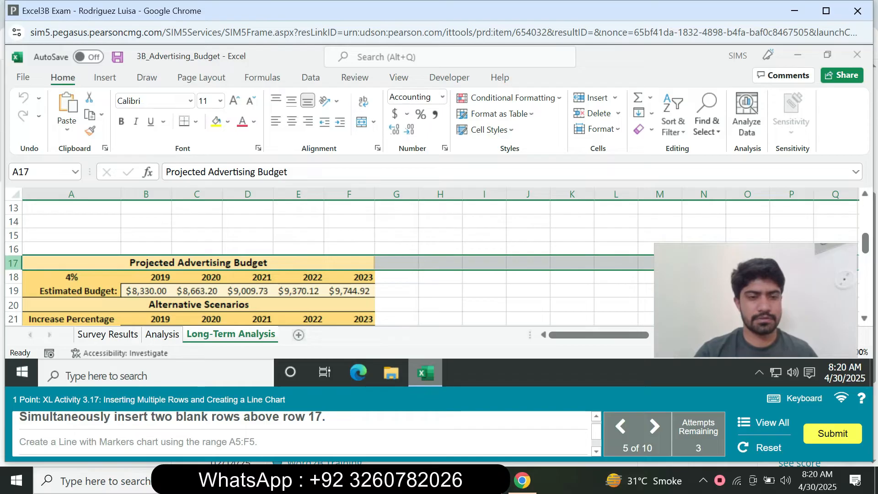
right_click(14, 263)
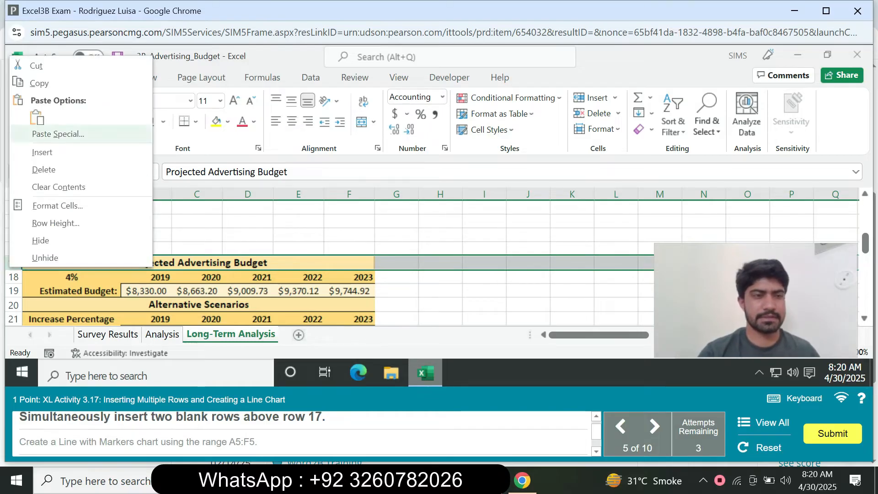
click(42, 152)
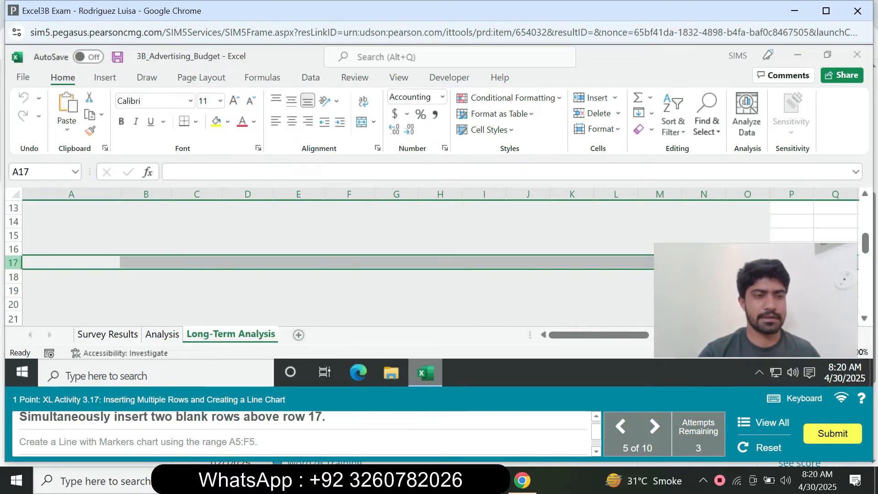
right_click(13, 264)
click(45, 151)
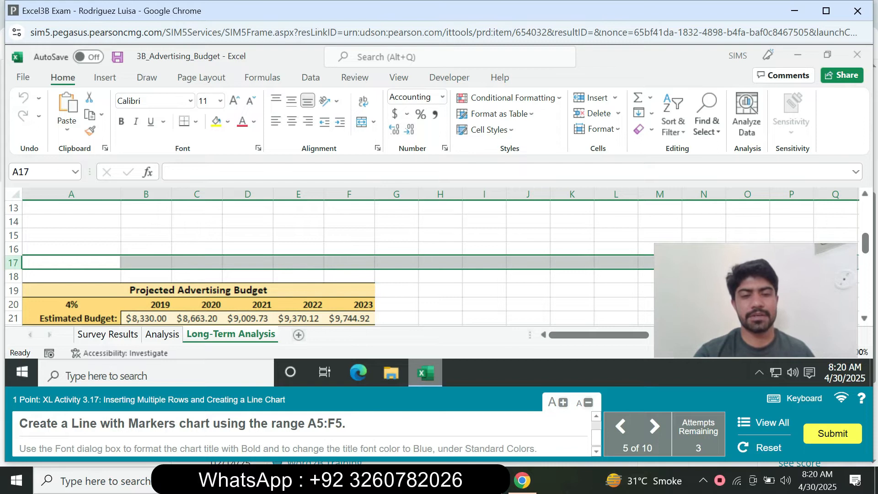
Step: Create a Line with Markers chart from the range A5:F5
click(40, 172)
text(A5:F5)
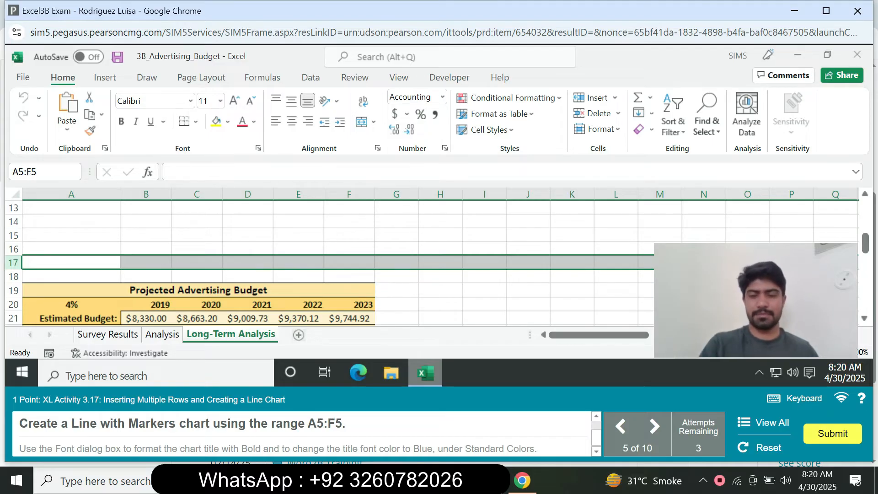
key(Return)
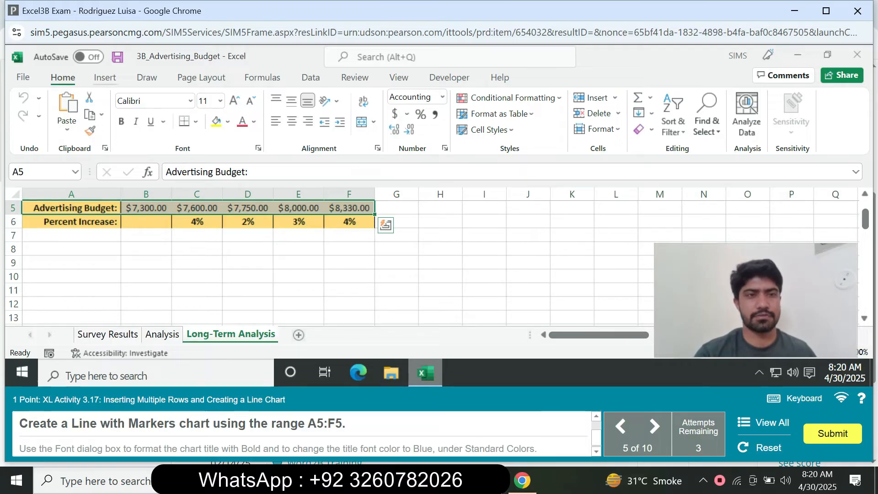
click(105, 78)
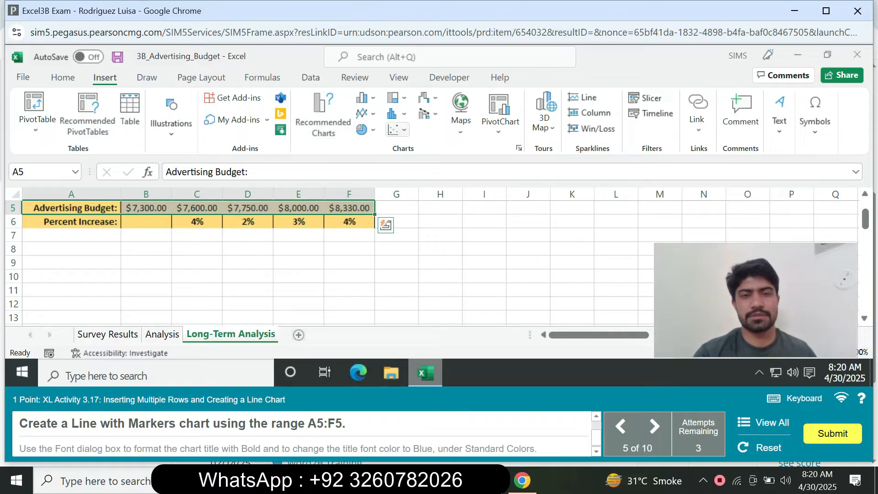
click(519, 148)
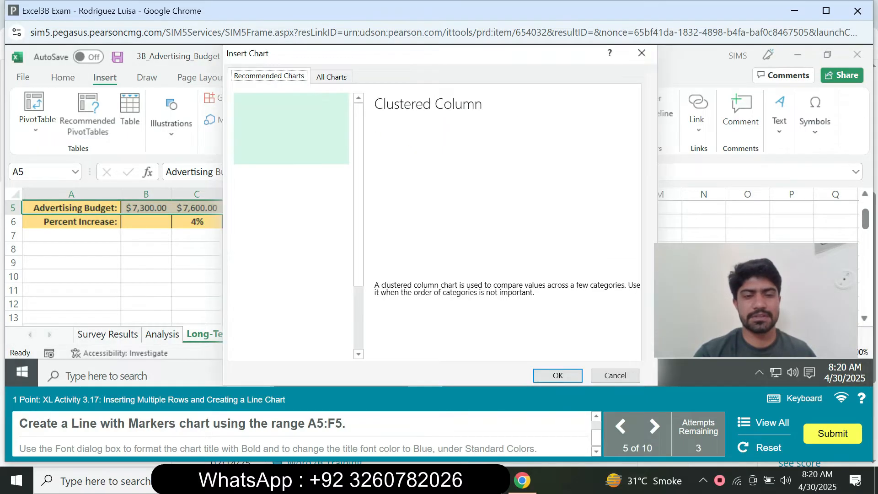
click(332, 76)
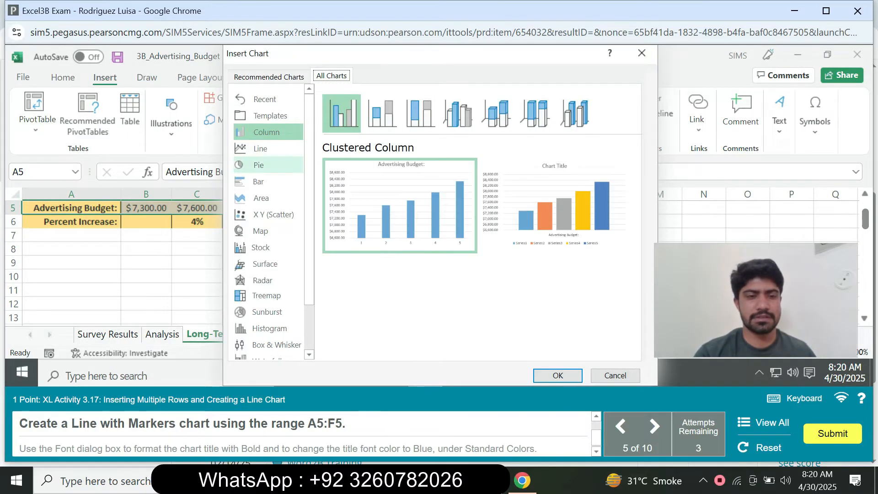
click(260, 149)
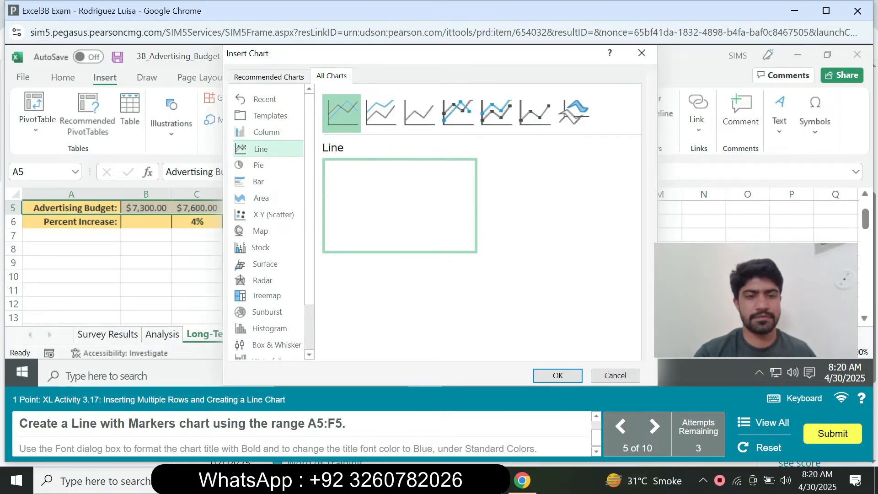
click(457, 112)
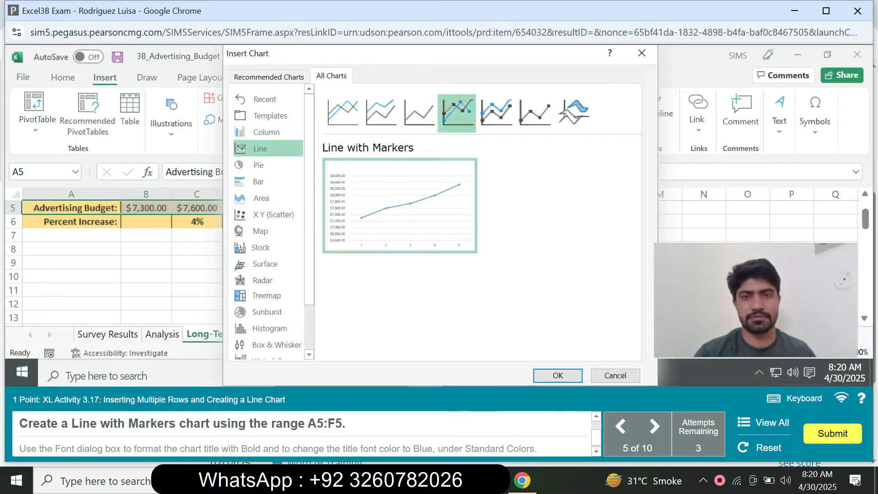
click(557, 375)
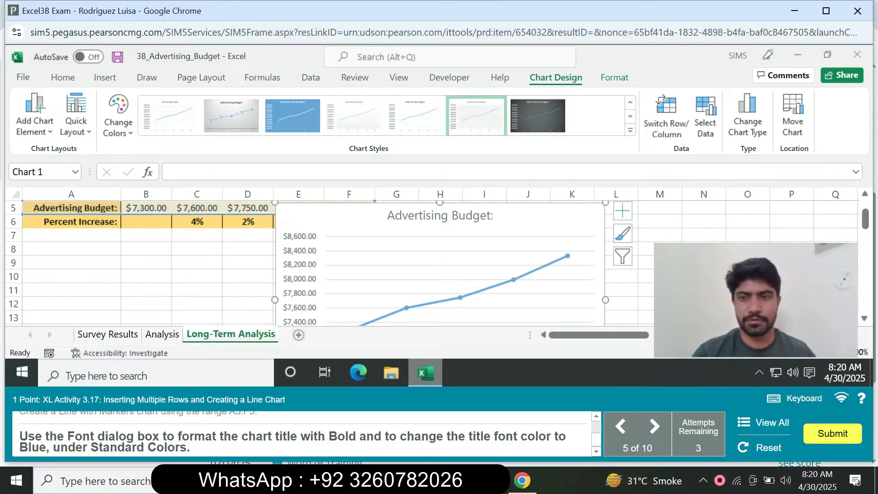
Step: Format the line chart's title text as bold with the standard Blue font color
click(440, 215)
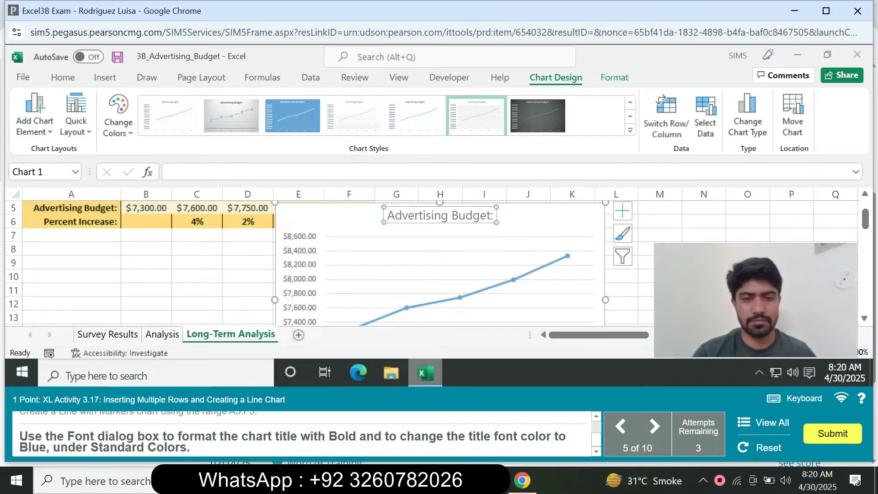
click(425, 215)
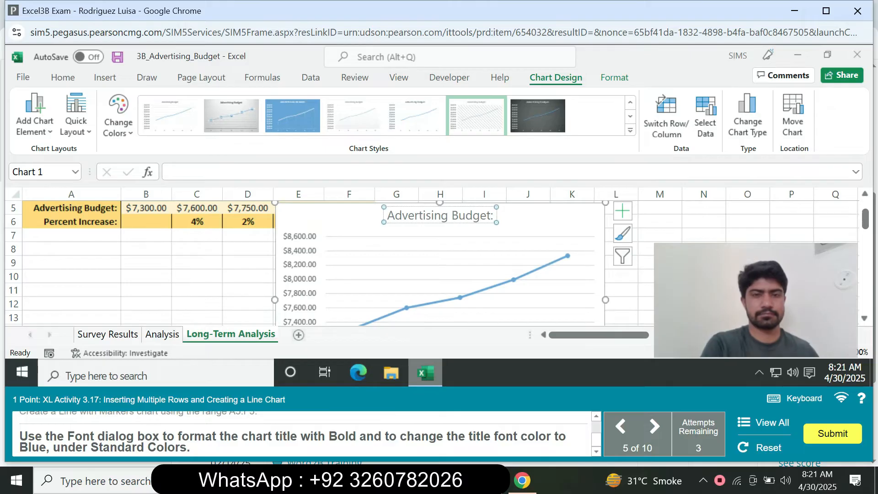
key(ctrl+a)
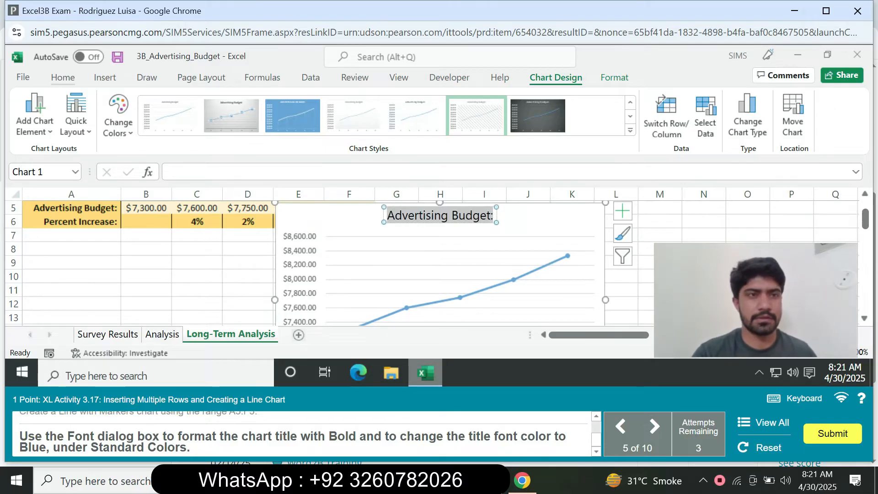
click(63, 78)
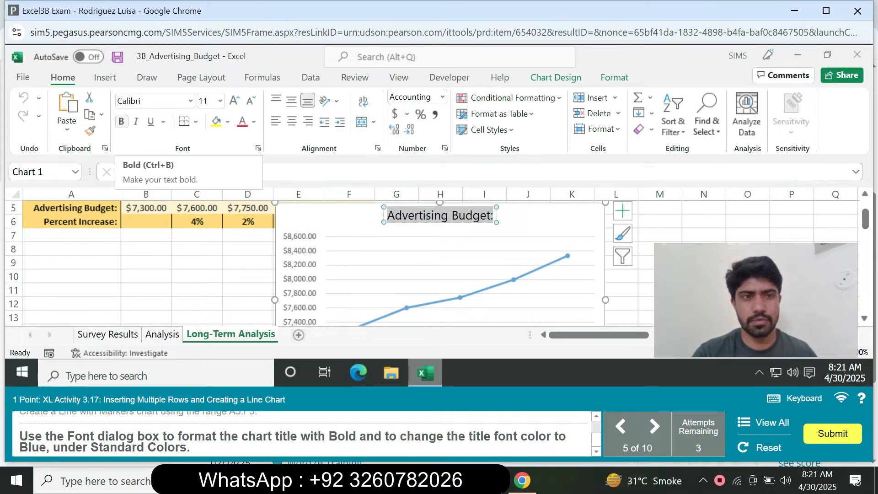
click(121, 122)
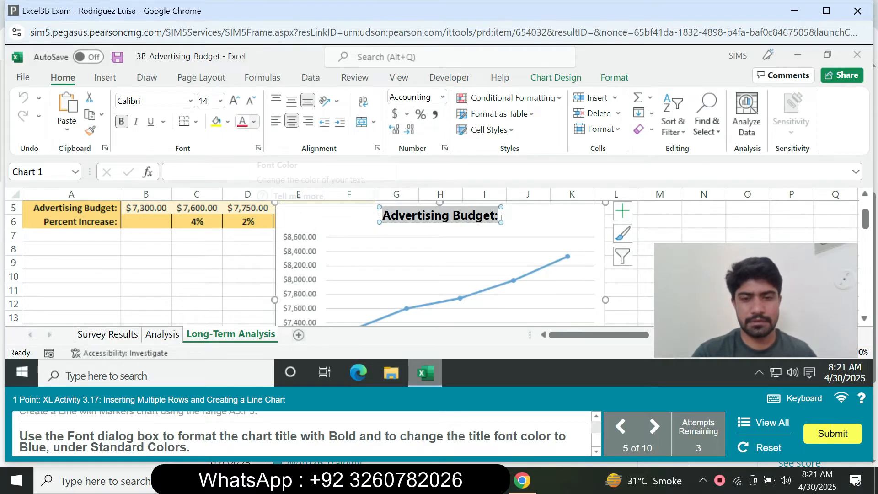
click(254, 121)
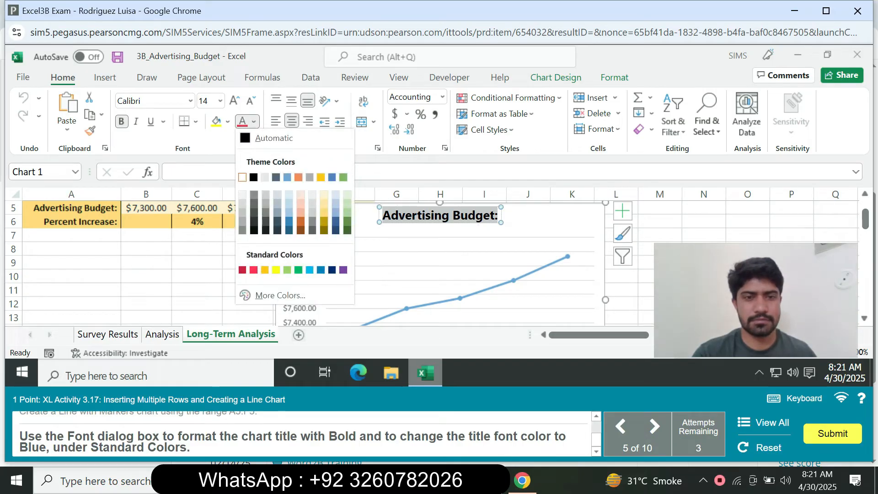
click(321, 270)
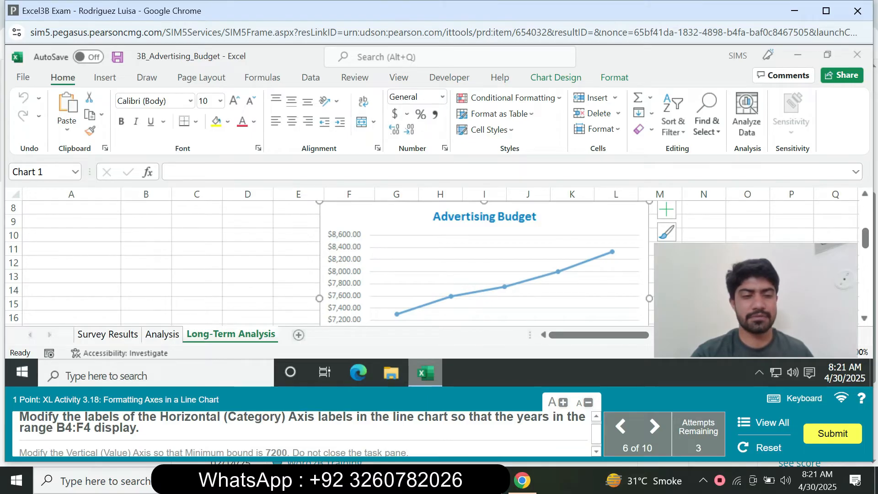
Step: Set the line chart's horizontal axis labels to the years in the range B4:F4
drag(56, 428, 77, 428)
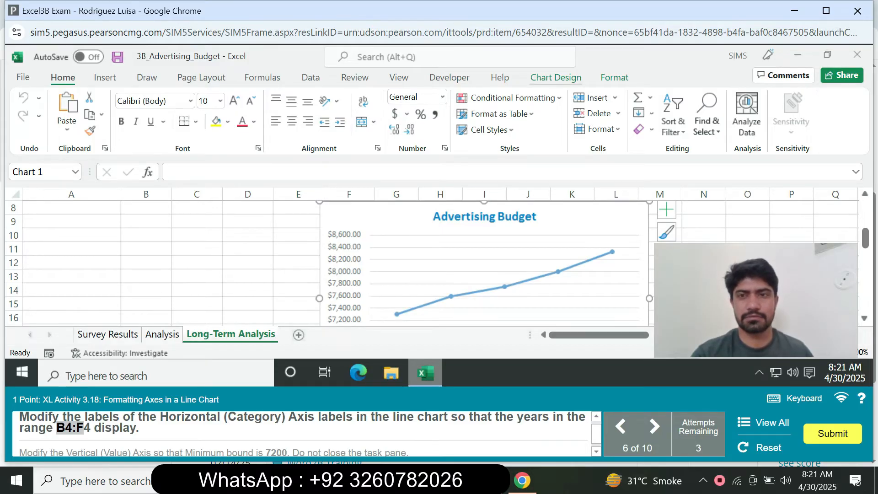
click(556, 78)
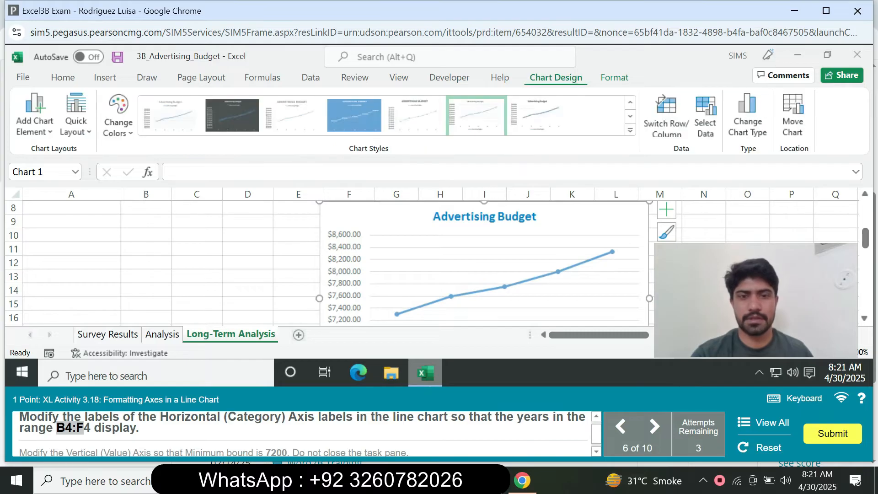
click(705, 115)
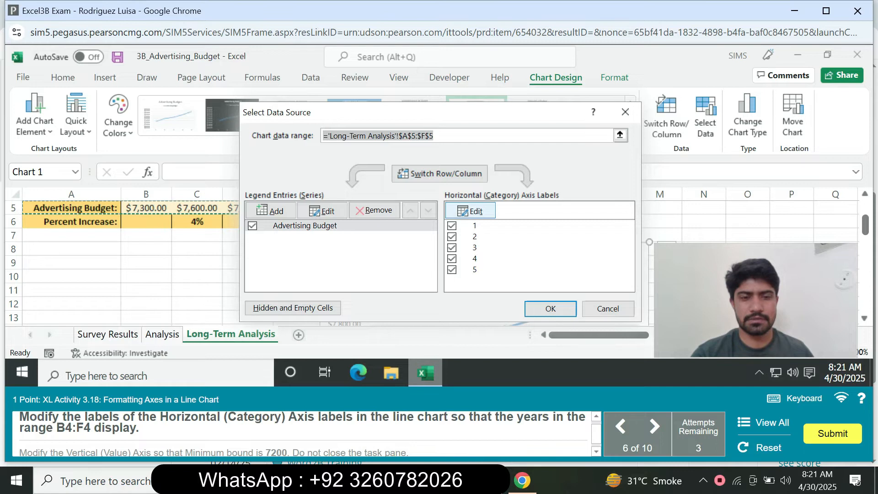
click(471, 211)
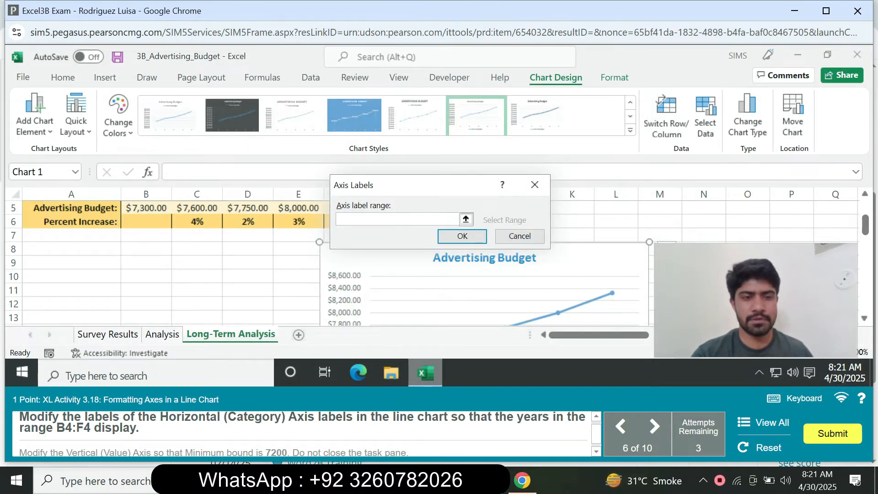
drag(866, 225, 865, 207)
click(397, 219)
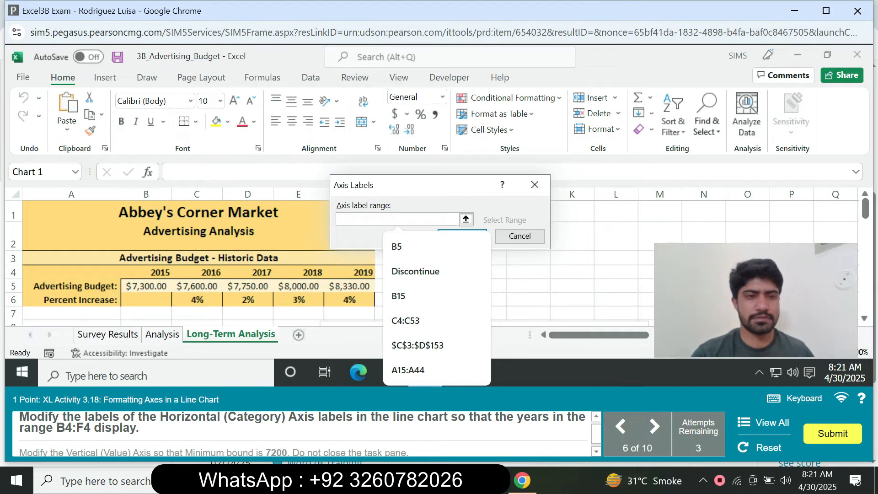
drag(146, 272, 356, 273)
key(Return)
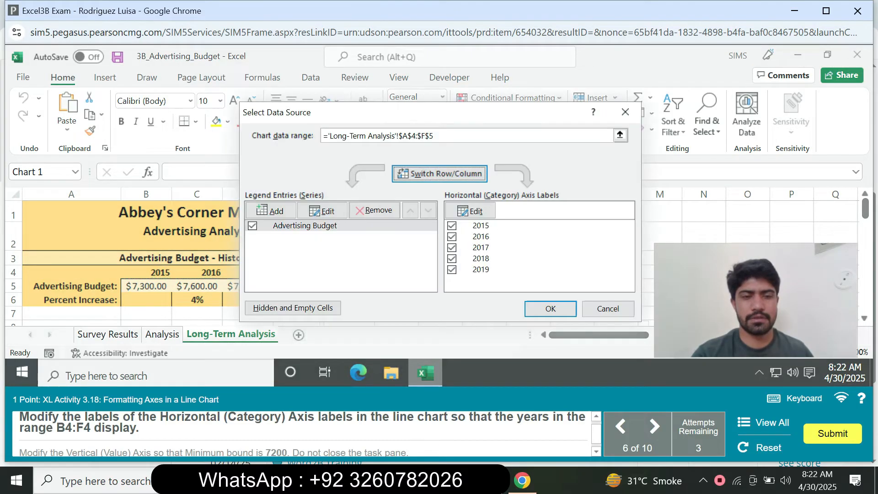
click(550, 309)
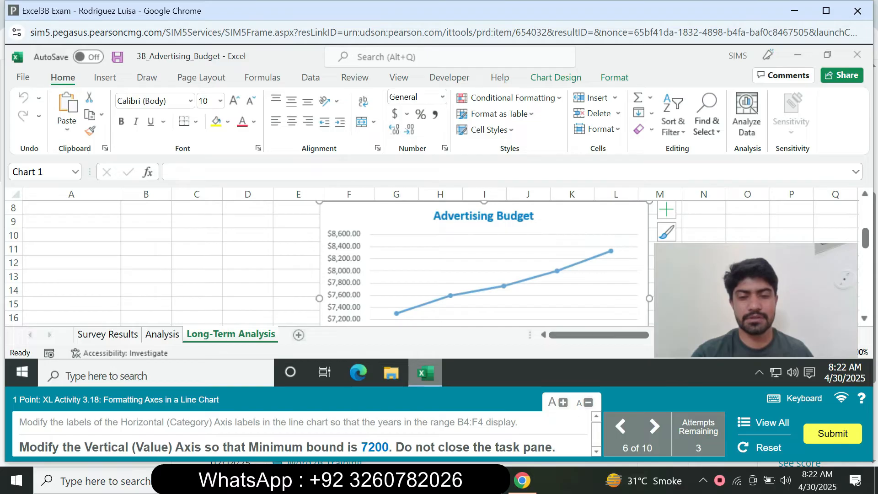
Step: Set the minimum bound of the line chart's vertical value axis to 7200
click(345, 268)
right_click(348, 256)
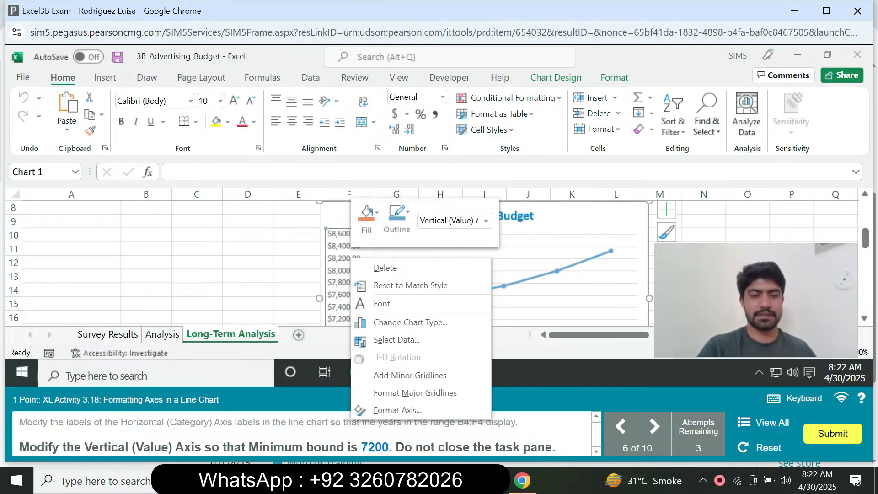
click(403, 410)
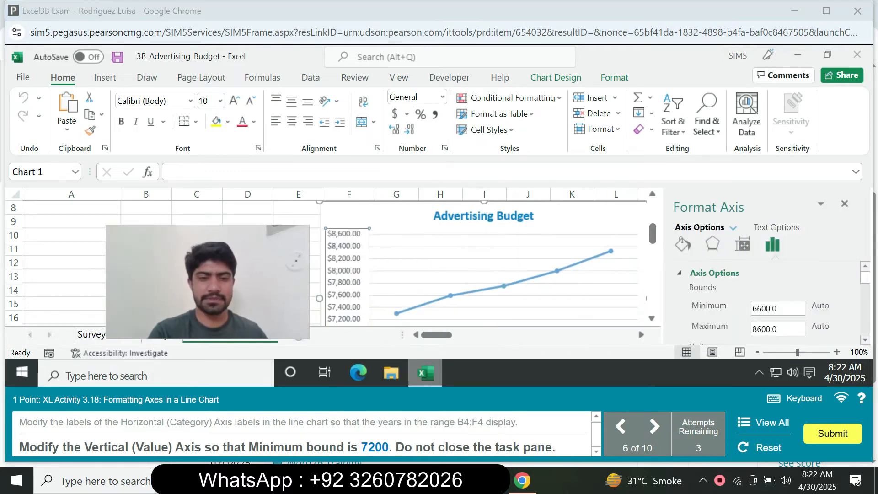
double_click(777, 309)
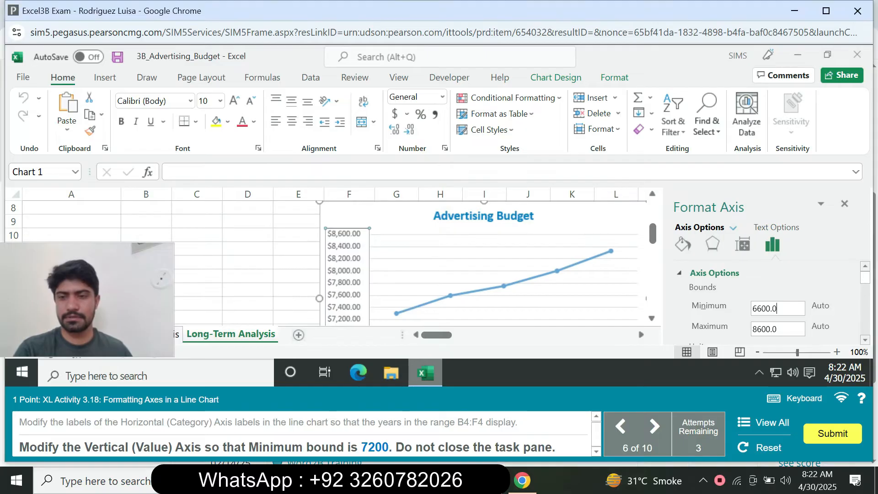
text(7)
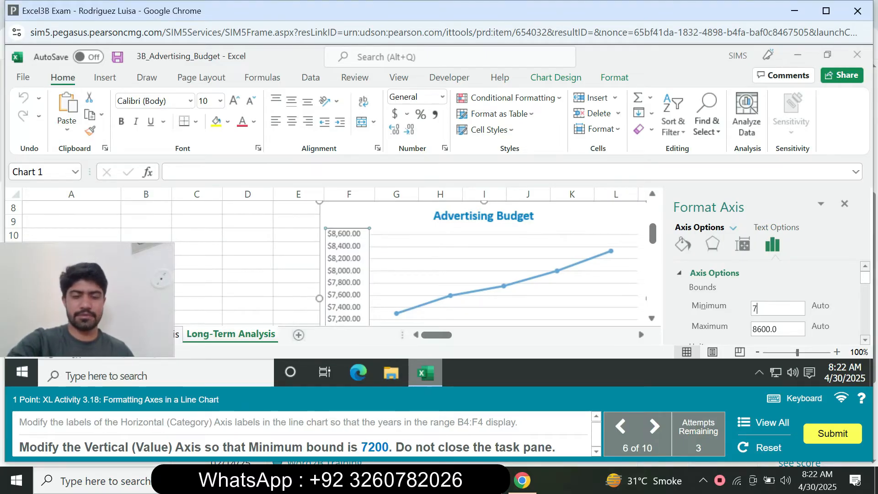
text(200)
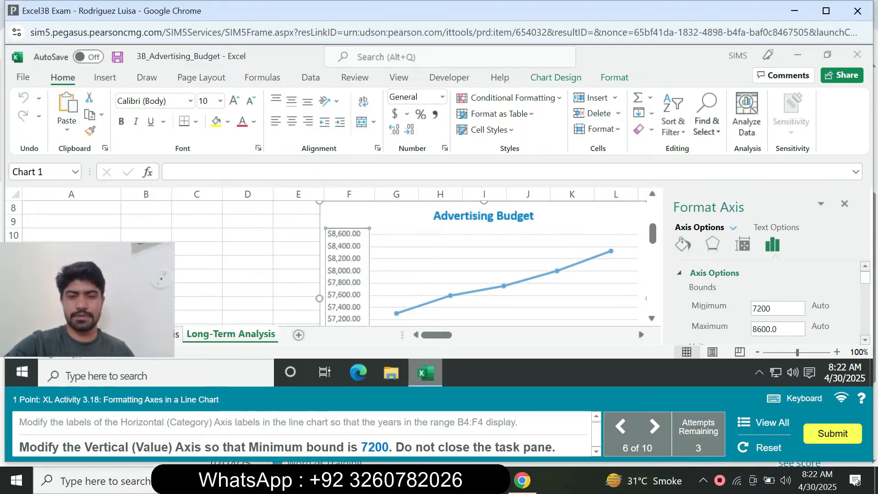
key(Return)
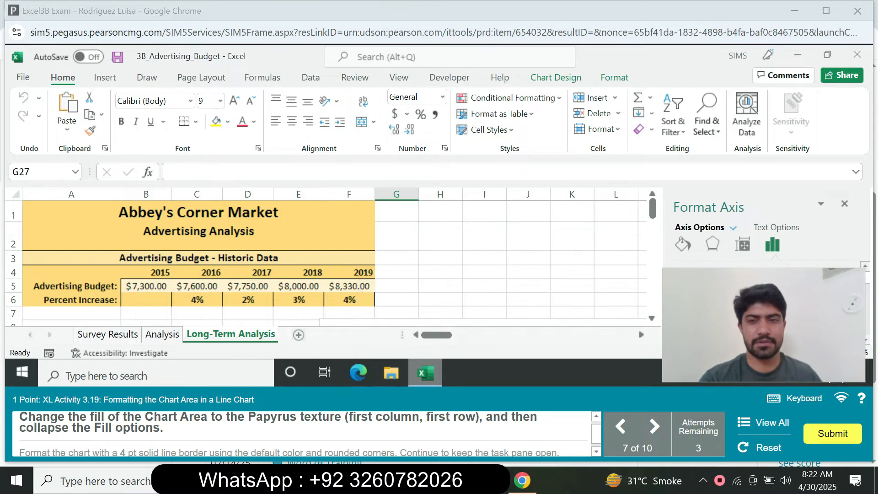
Step: Fill the line chart's Chart Area with the Papyrus texture and collapse the Fill options
drag(652, 209, 653, 231)
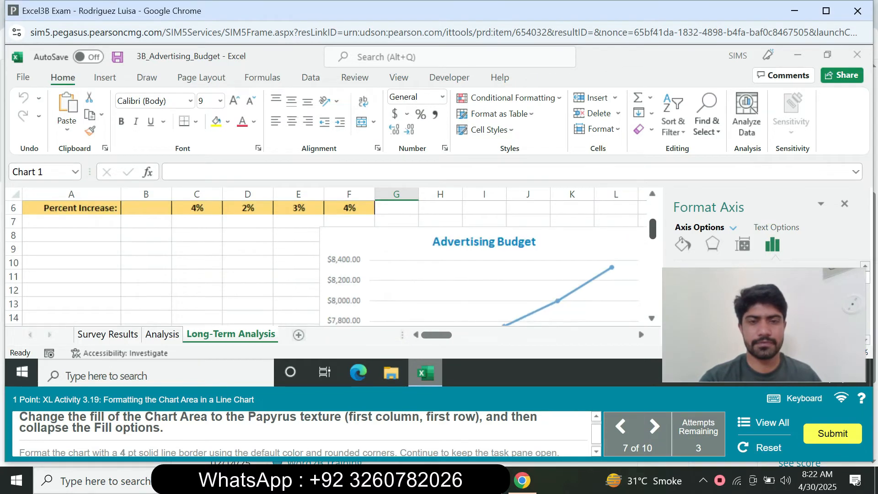
click(385, 243)
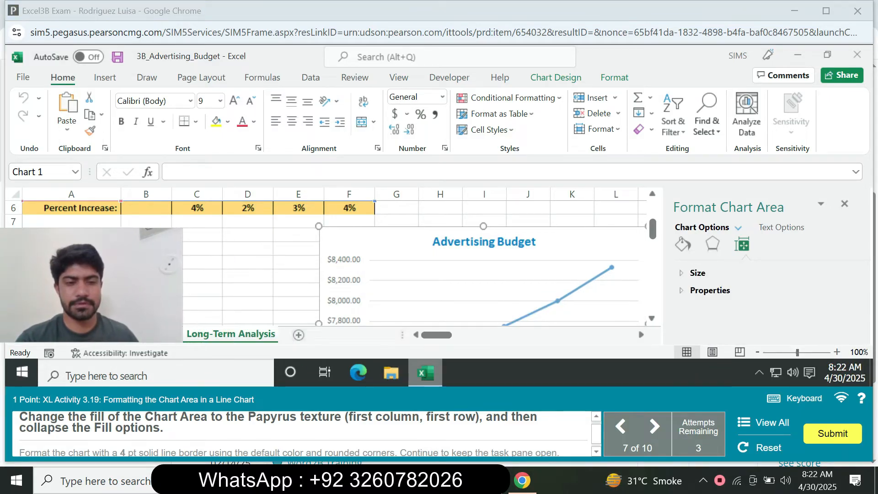
click(683, 244)
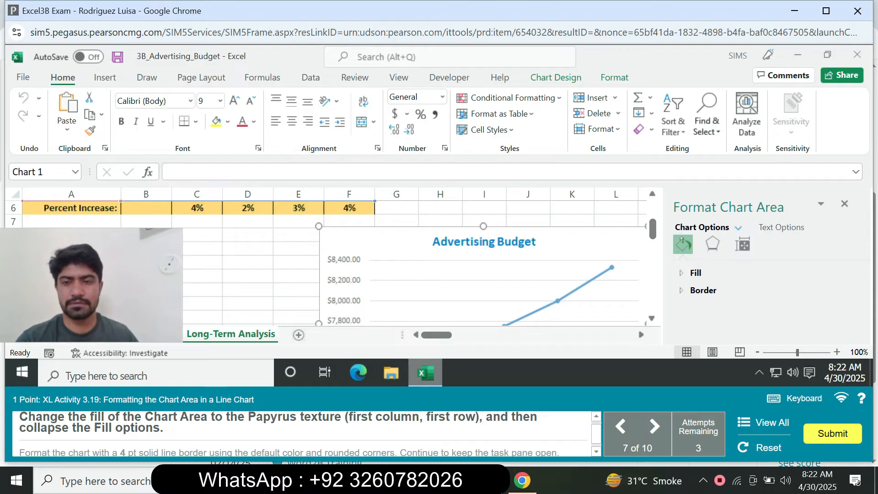
click(695, 273)
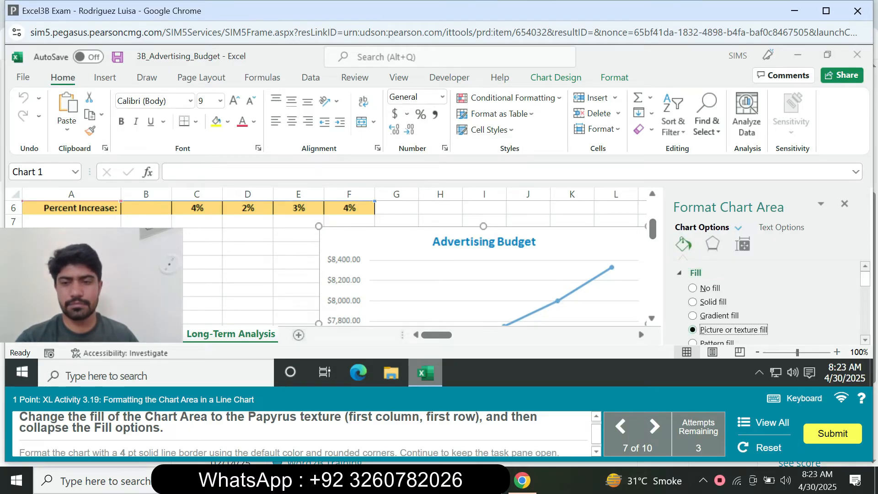
click(732, 329)
scroll(768, 302, down, 4)
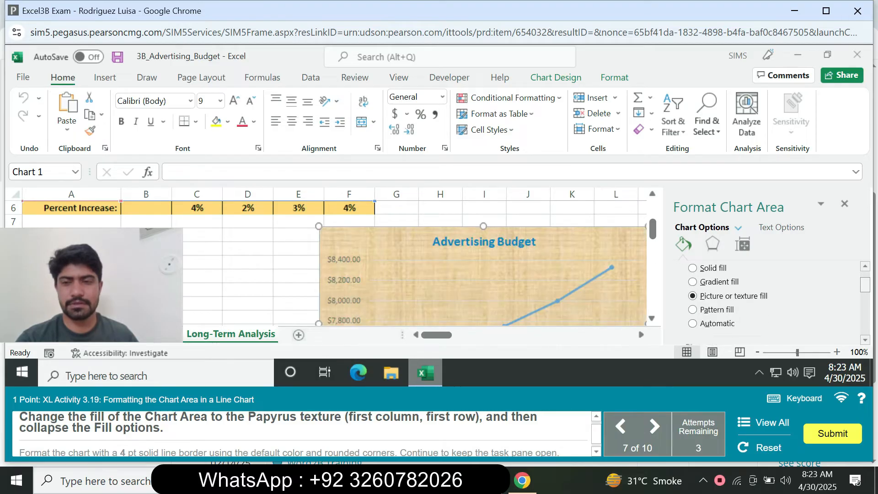
click(830, 307)
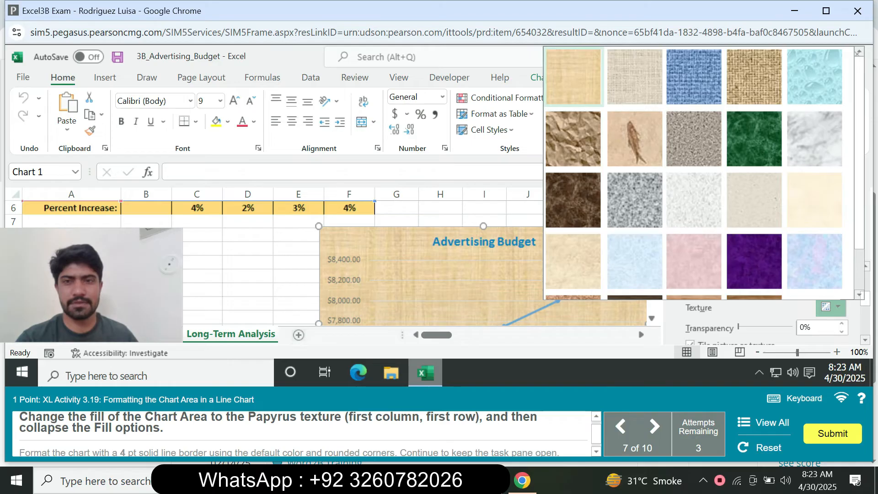
click(568, 81)
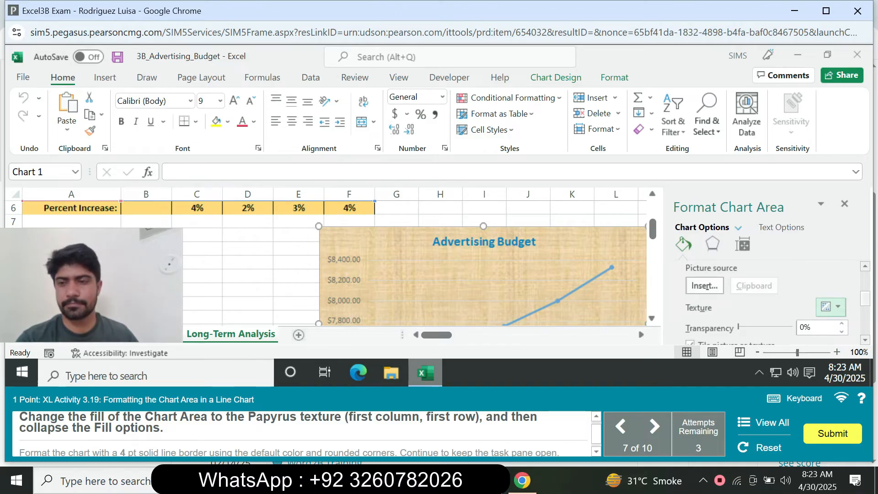
drag(865, 299, 865, 274)
click(695, 273)
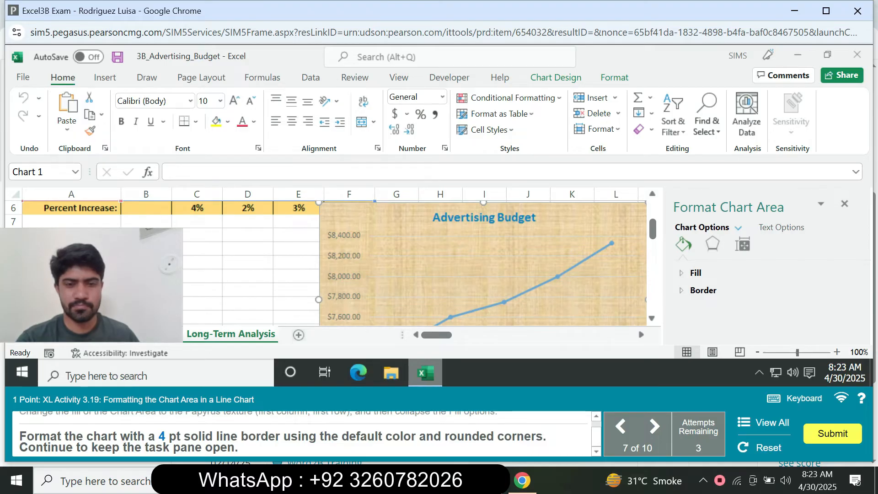
click(695, 272)
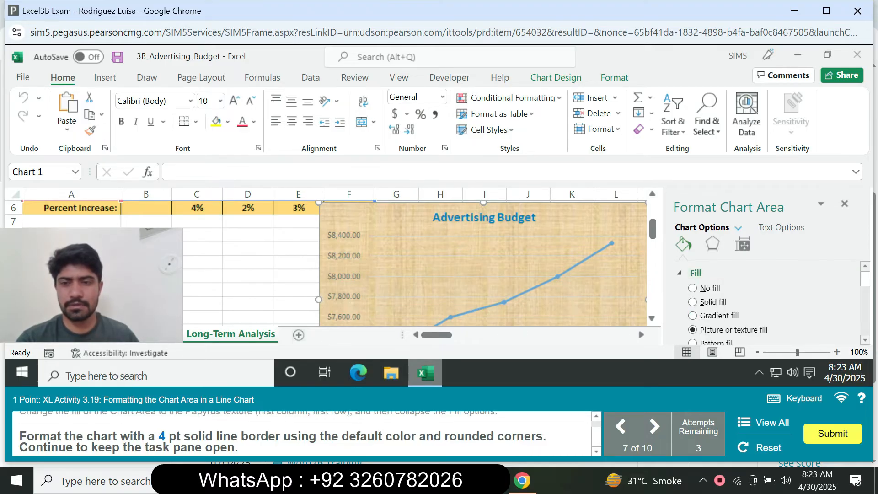
click(708, 302)
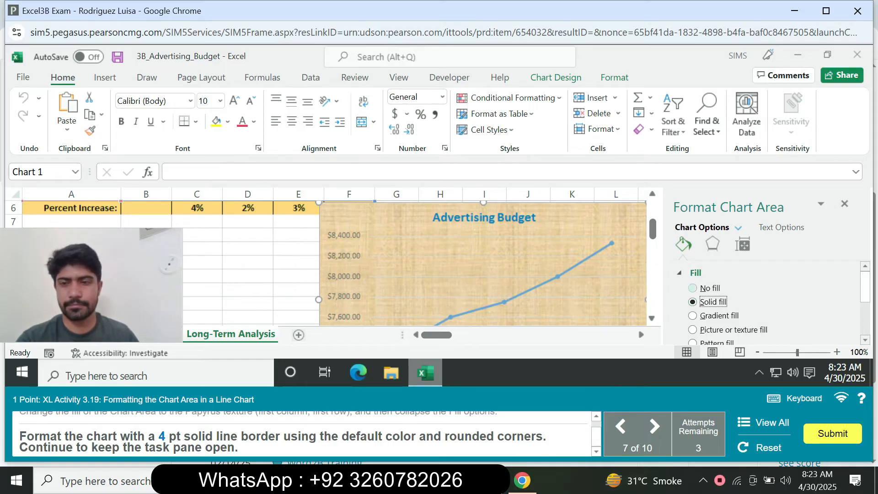
click(695, 273)
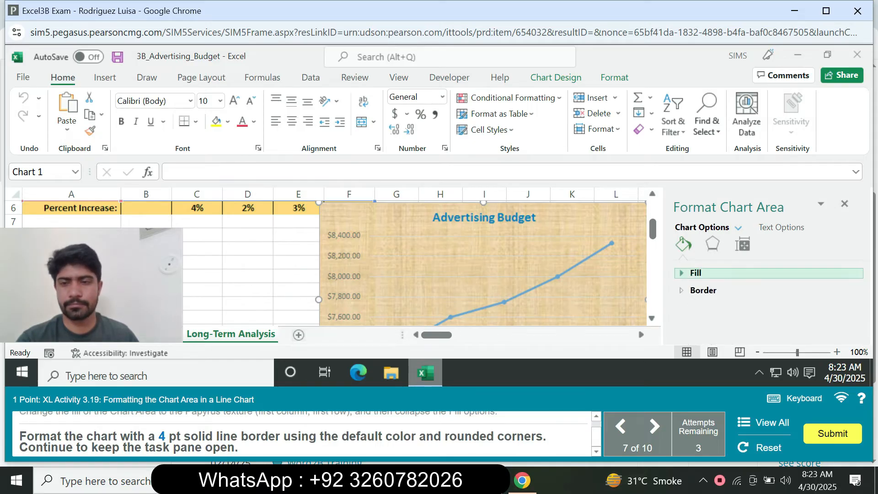
Step: Give the line chart a 4 pt solid line border in the default color with rounded corners
click(703, 290)
click(692, 327)
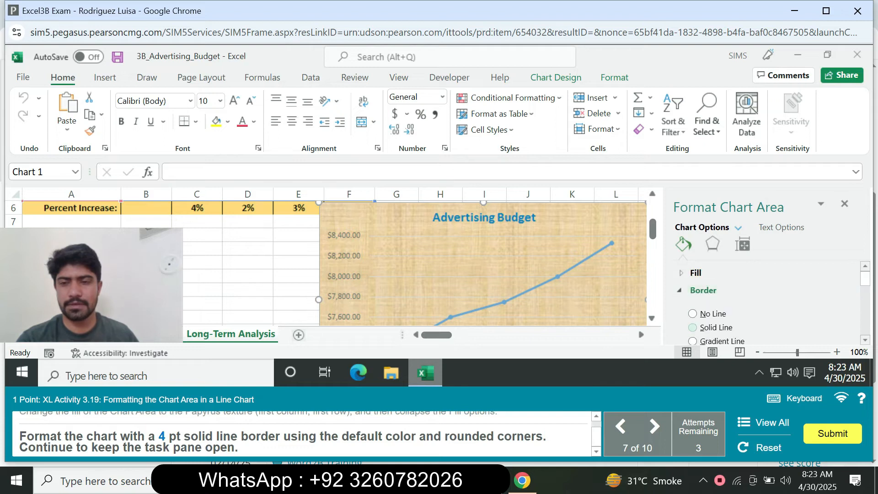
scroll(731, 311, down, 1)
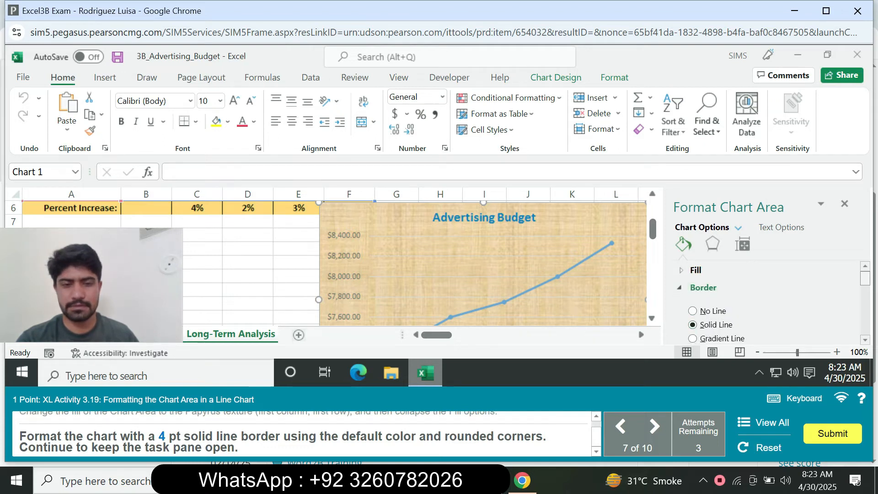
scroll(731, 311, down, 1)
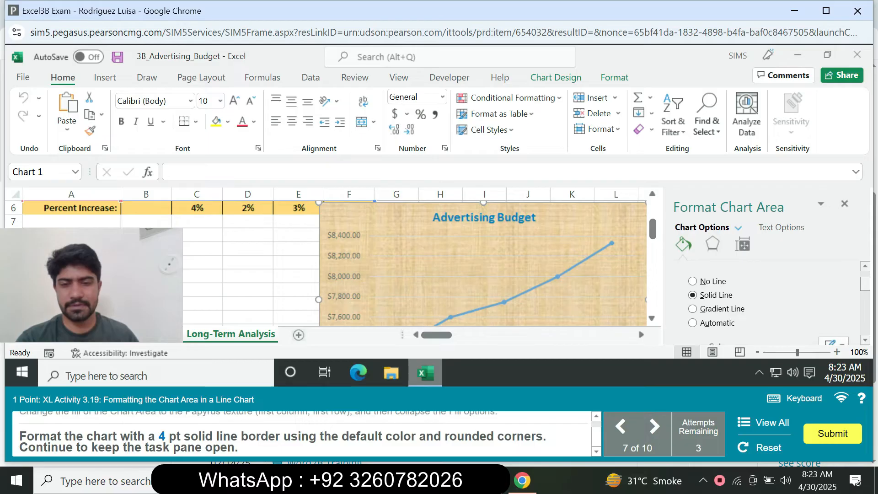
scroll(772, 302, down, 5)
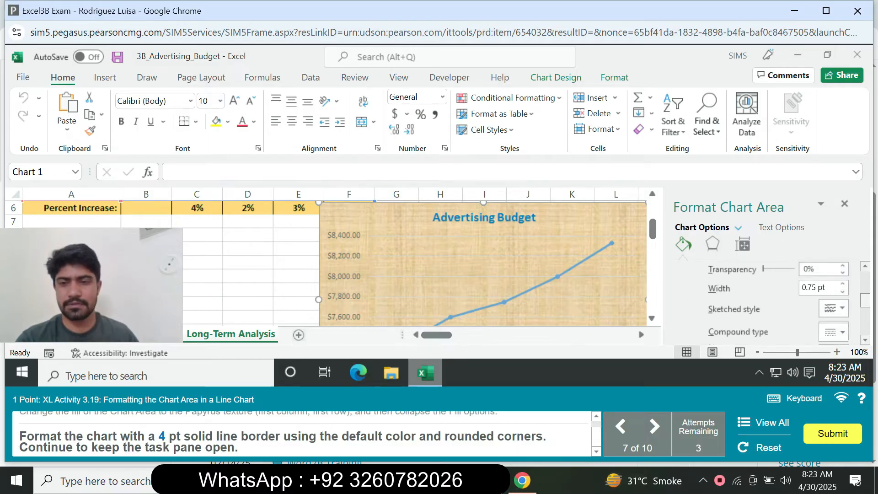
triple_click(821, 287)
text(4pt)
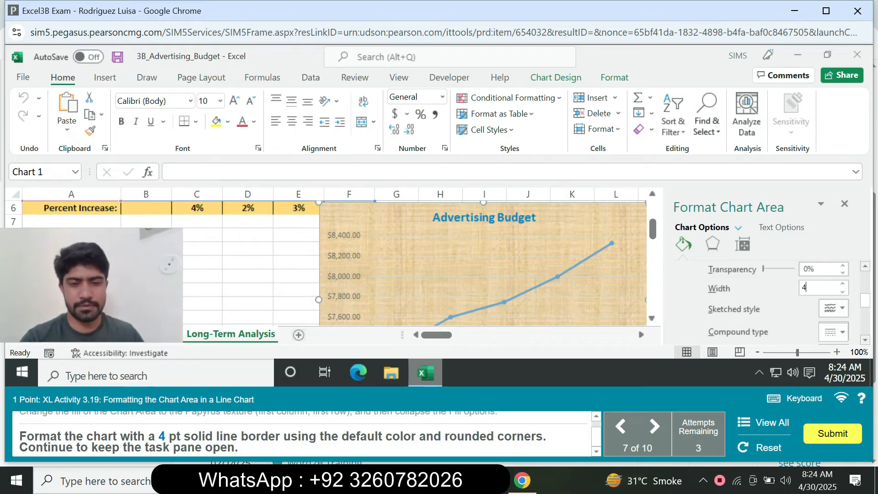
key(Return)
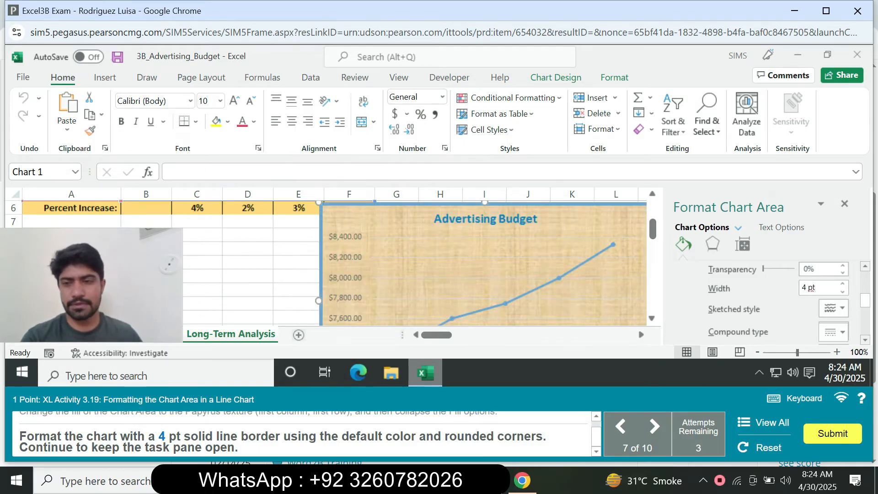
scroll(865, 300, down, 5)
click(712, 336)
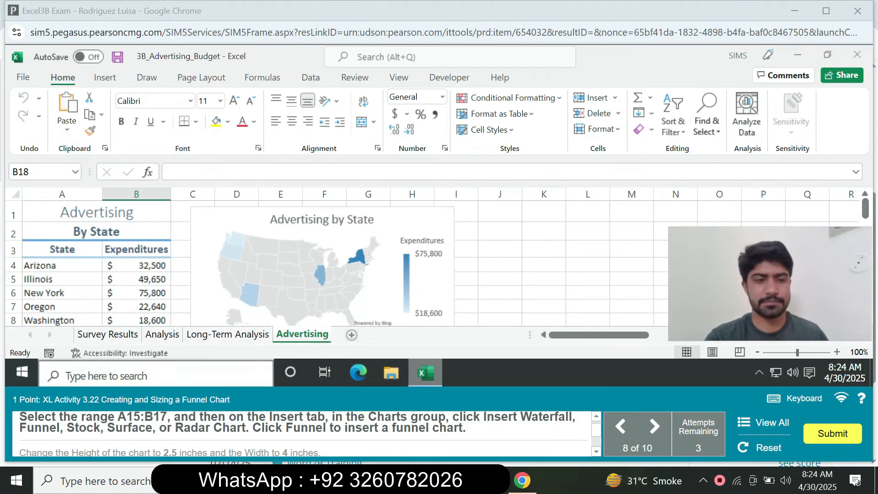
Step: Insert a Funnel chart based on the survey data in the range A15:B17
click(192, 428)
drag(118, 423, 167, 424)
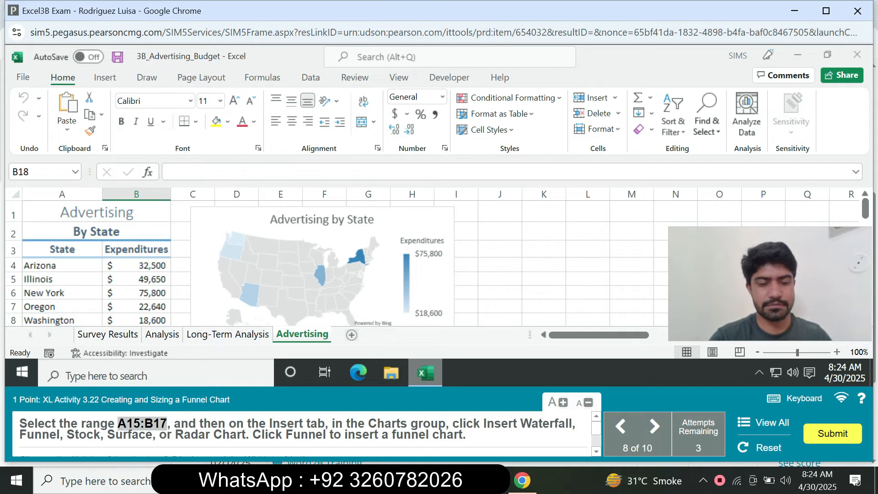
click(38, 172)
text(A15:B17)
key(Return)
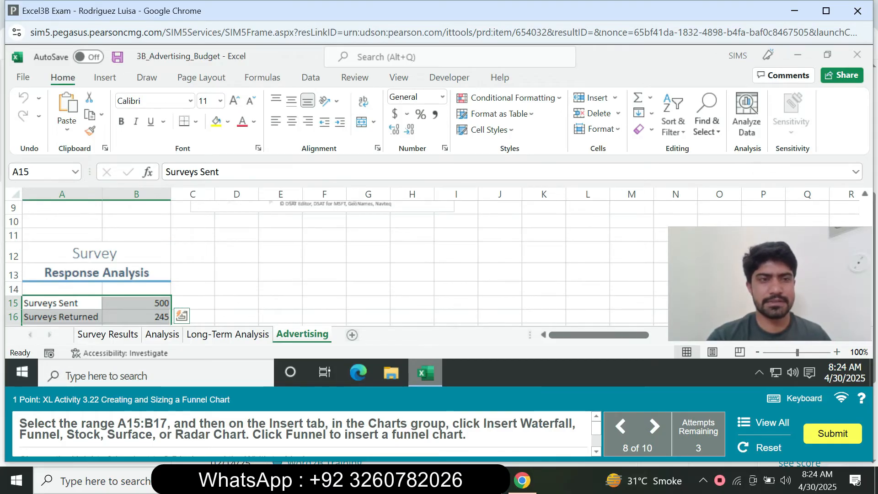
click(105, 78)
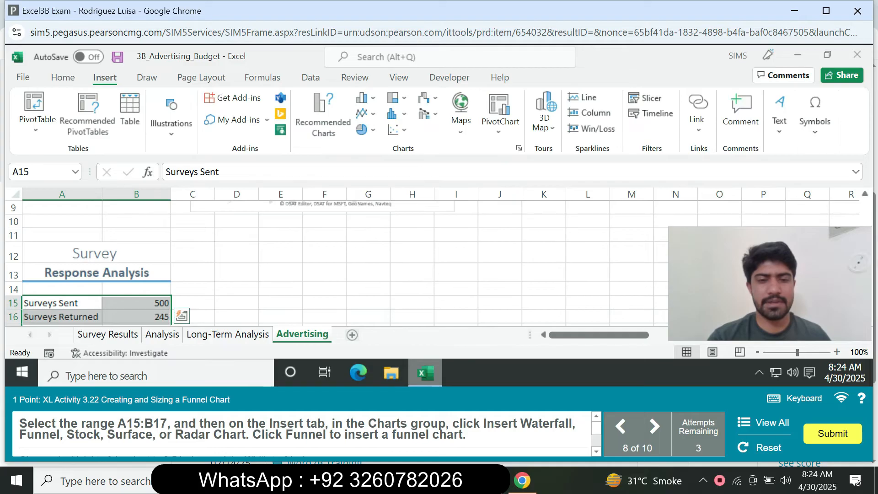
mouse_move(424, 373)
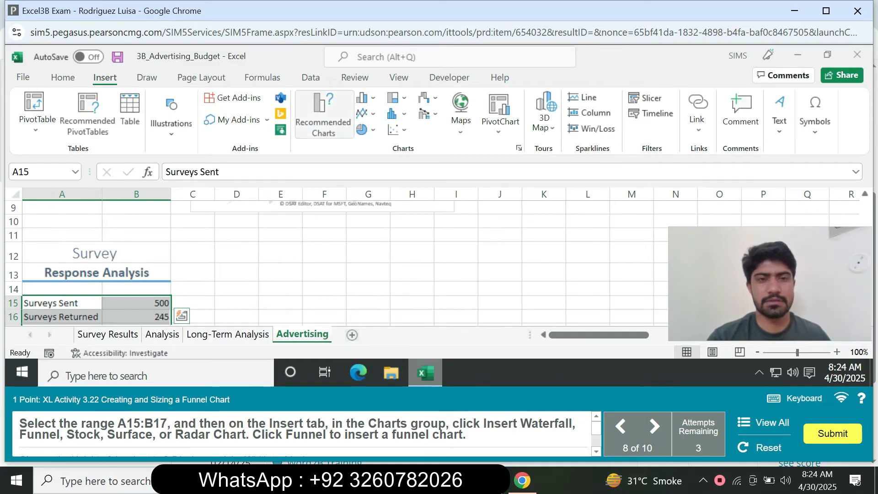
click(323, 115)
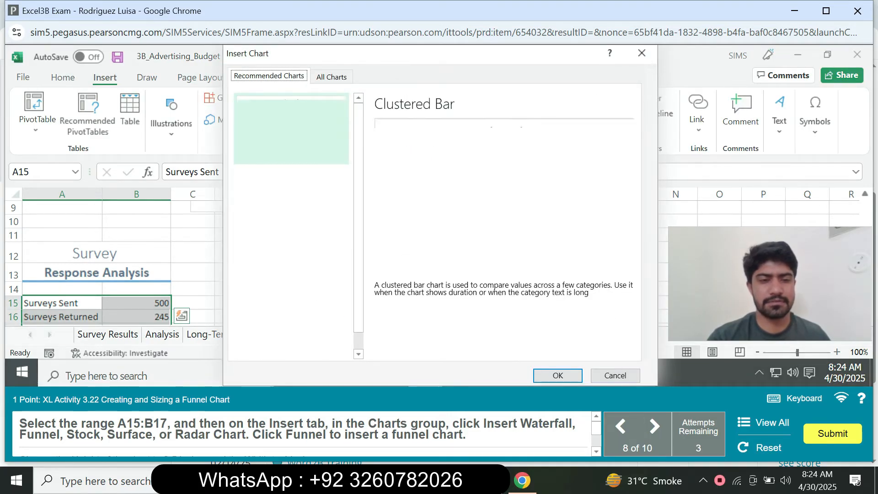
click(332, 77)
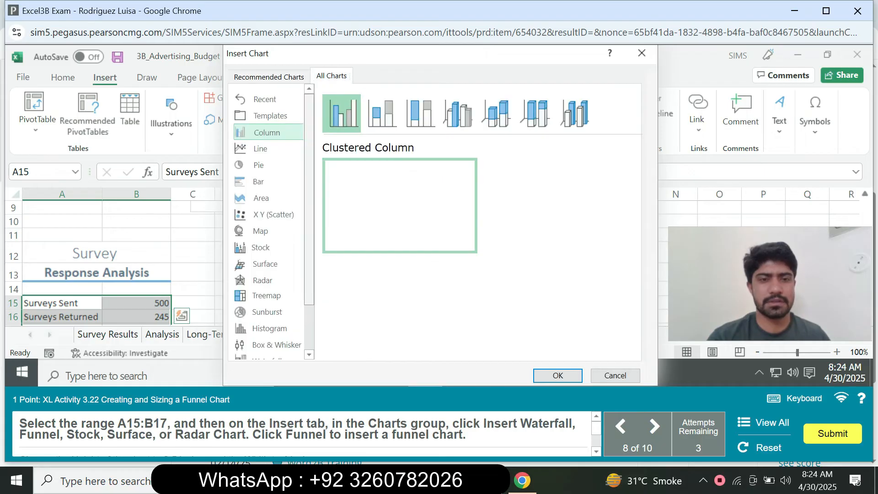
scroll(265, 320, down, 2)
click(263, 320)
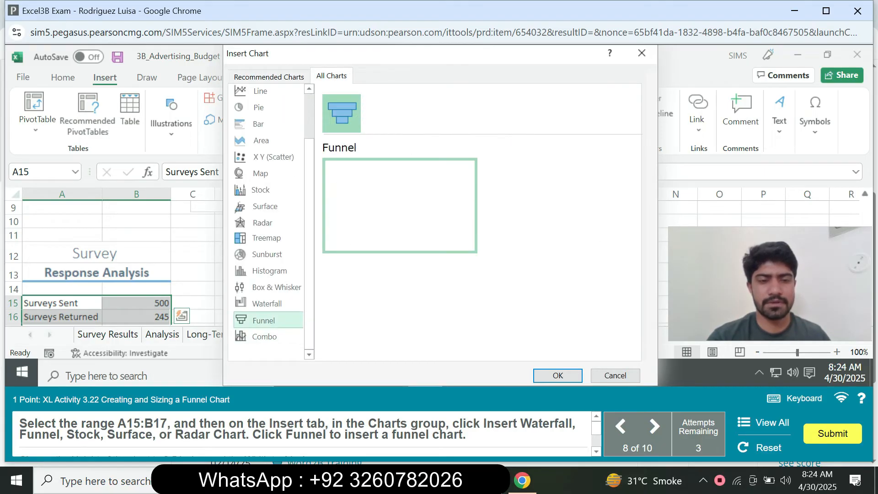
click(558, 375)
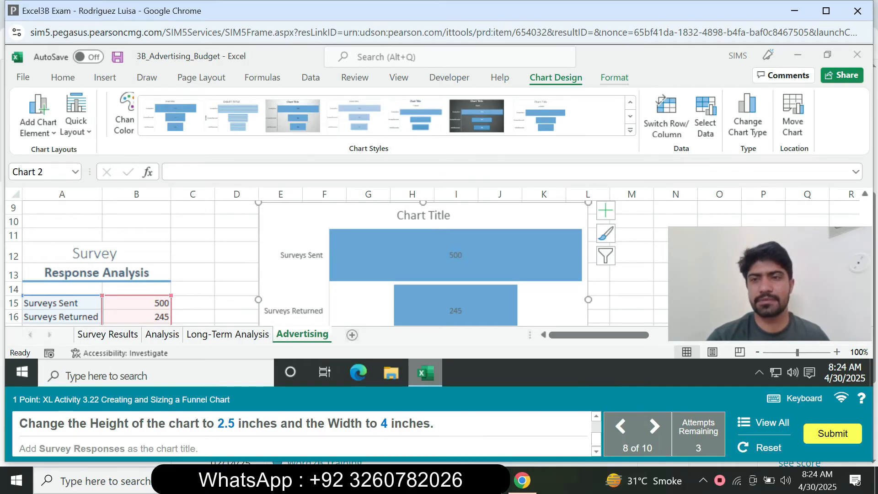
Step: Resize the funnel chart to a height of 2.5 inches and a width of 4 inches
click(614, 78)
click(824, 99)
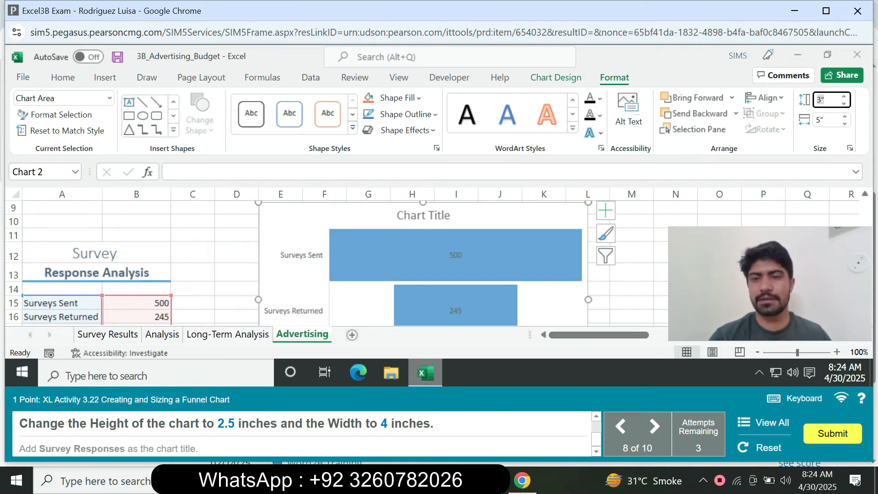
text(2.5)
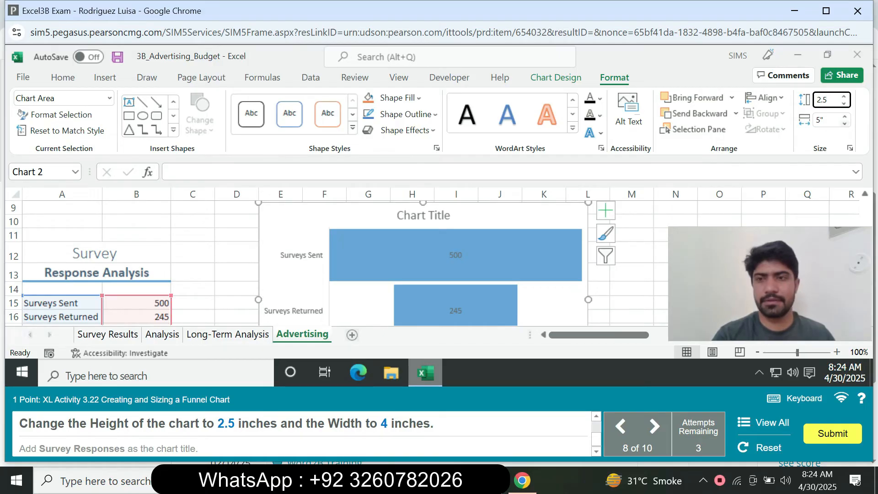
click(828, 120)
text(4)
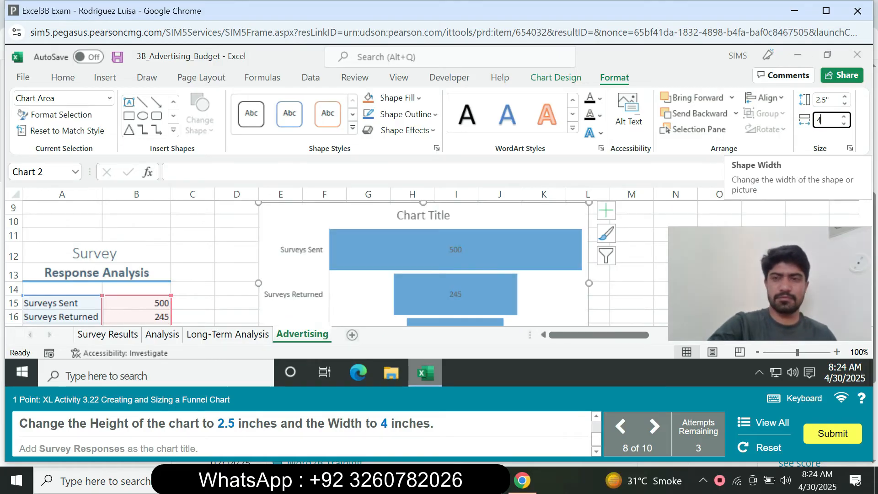
key(Return)
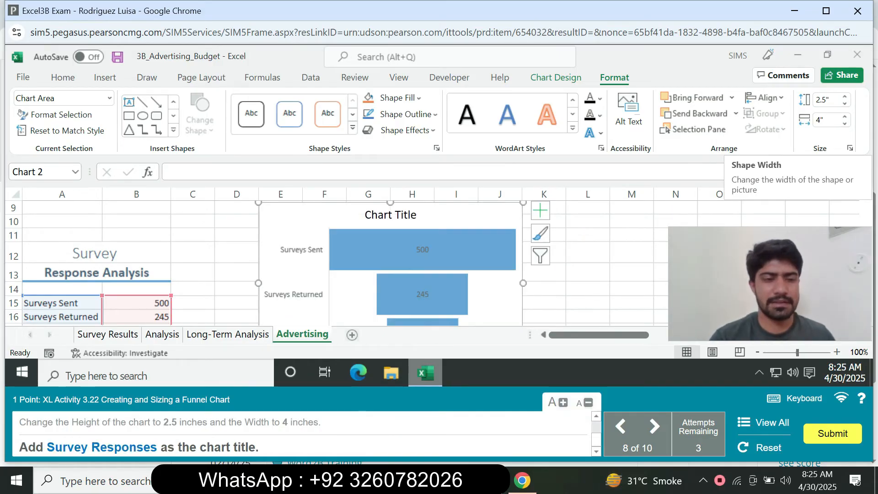
Step: Replace the funnel chart's placeholder title with Survey Responses
click(391, 215)
click(384, 215)
key(ctrl+a)
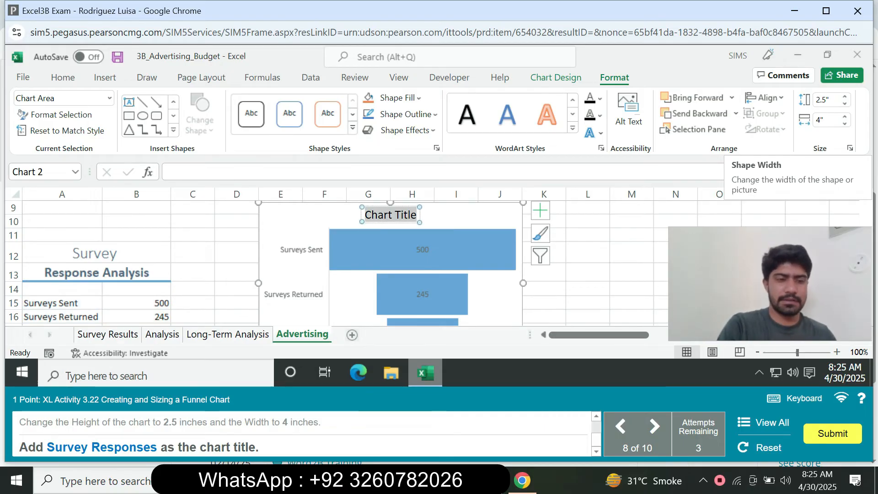
text(S)
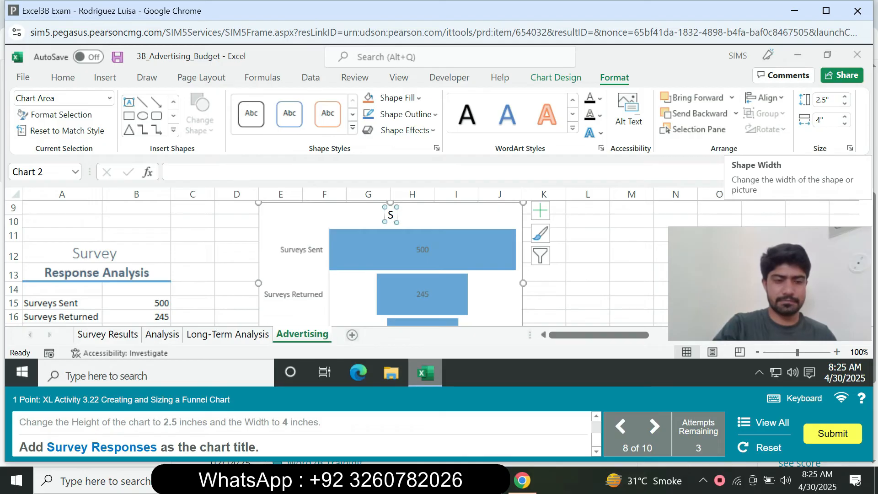
text(urvey )
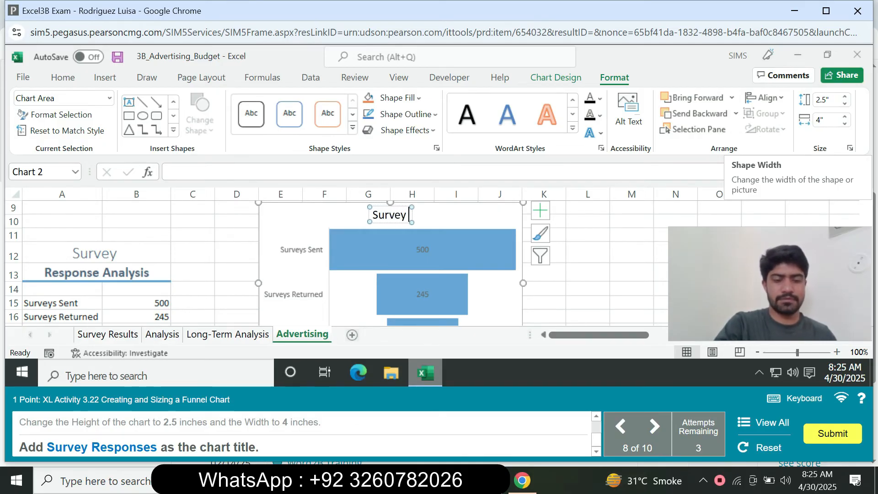
text(Resp)
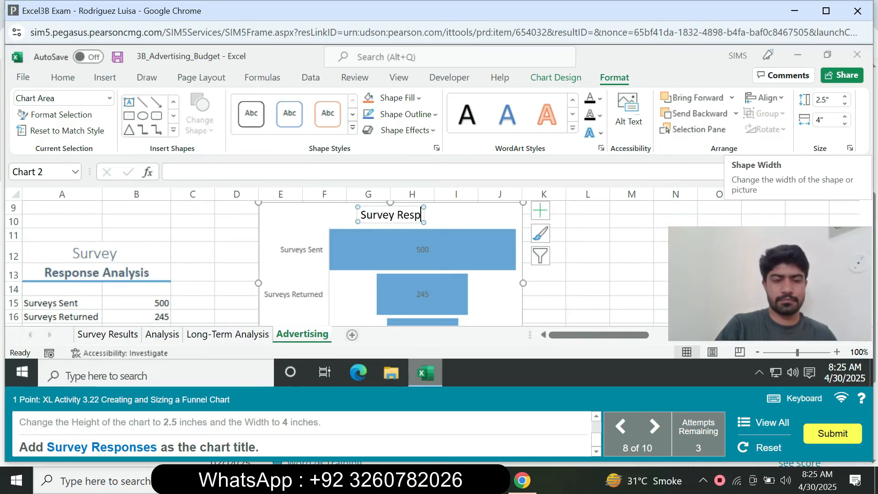
text(ons)
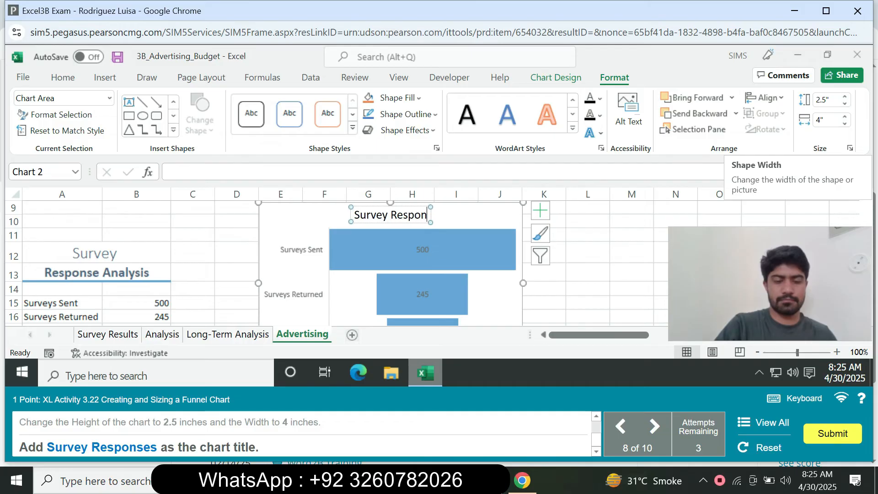
text(es)
key(Return)
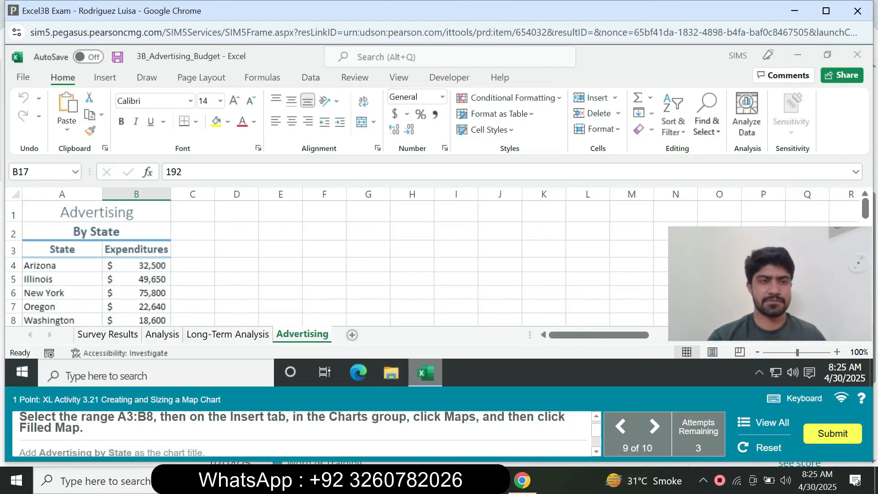
Step: Insert a Filled Map chart based on the state expenditures in the range A3:B8
click(40, 172)
text(A3)
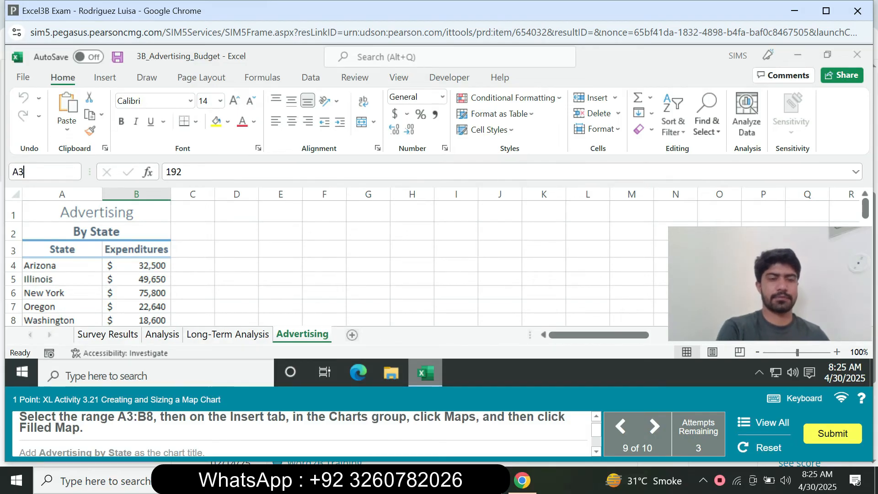
text(:B8)
key(Return)
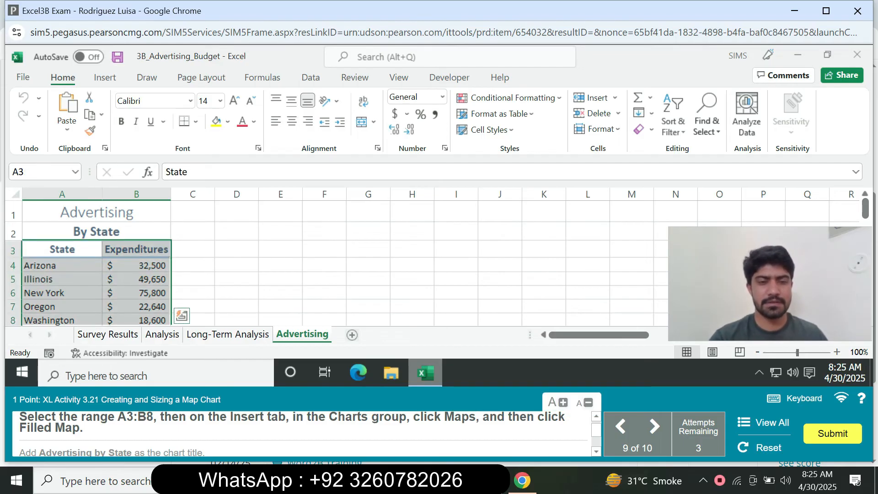
click(105, 77)
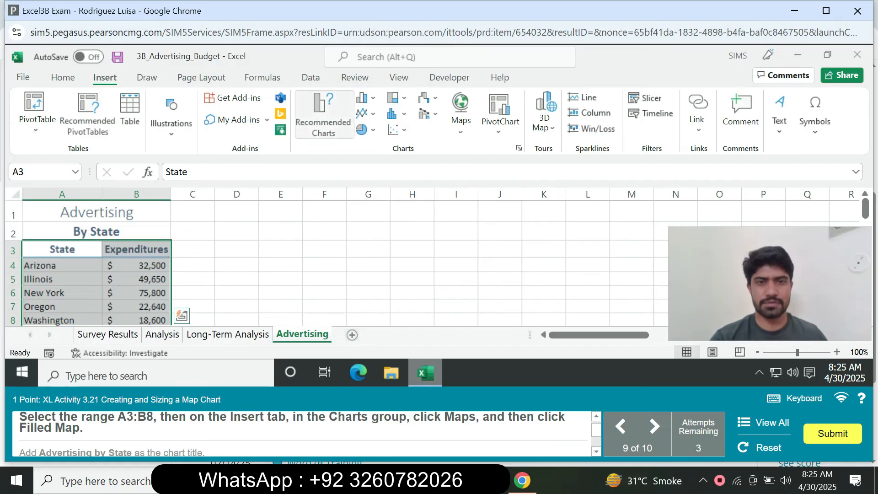
click(460, 112)
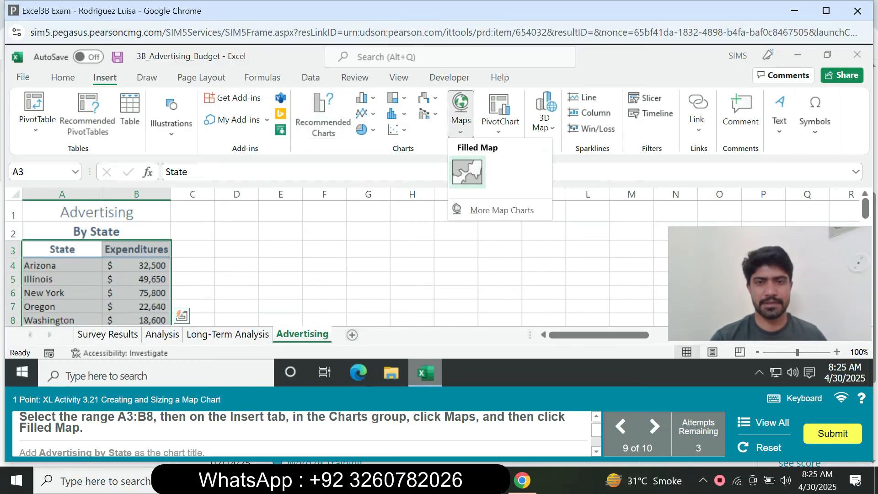
click(467, 173)
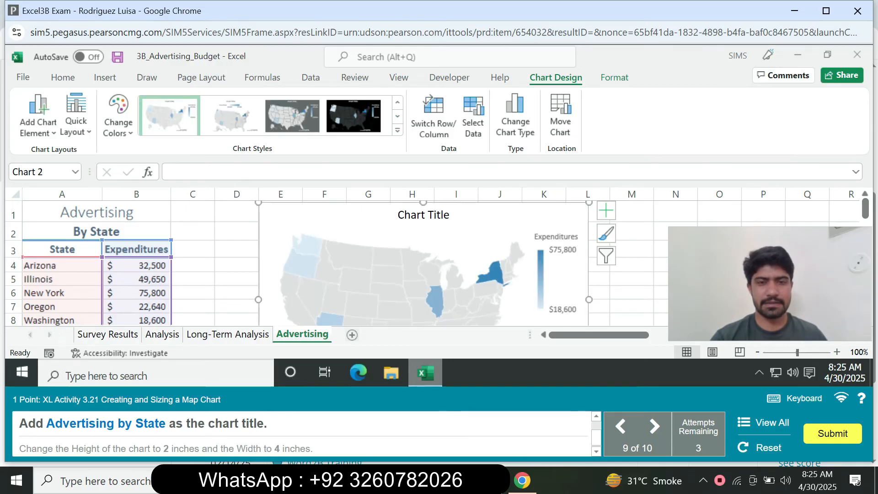
Step: Replace the map chart's placeholder title with Advertising by State
click(450, 215)
click(428, 215)
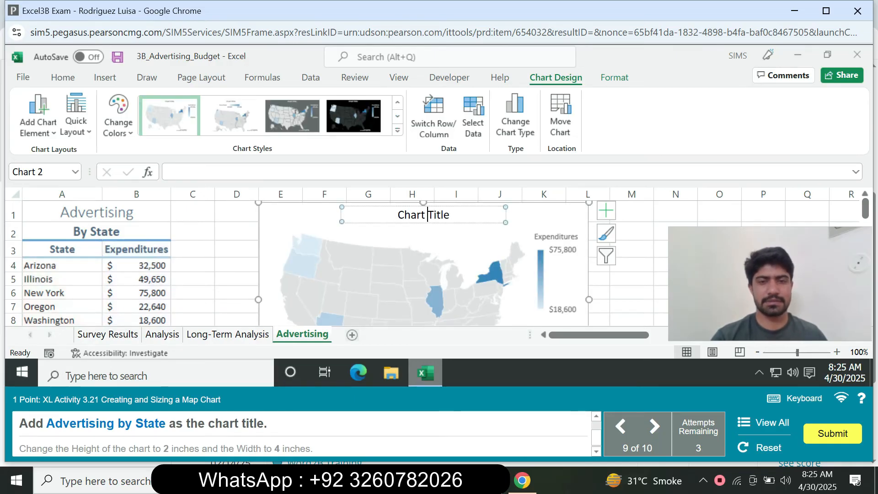
key(ctrl+a)
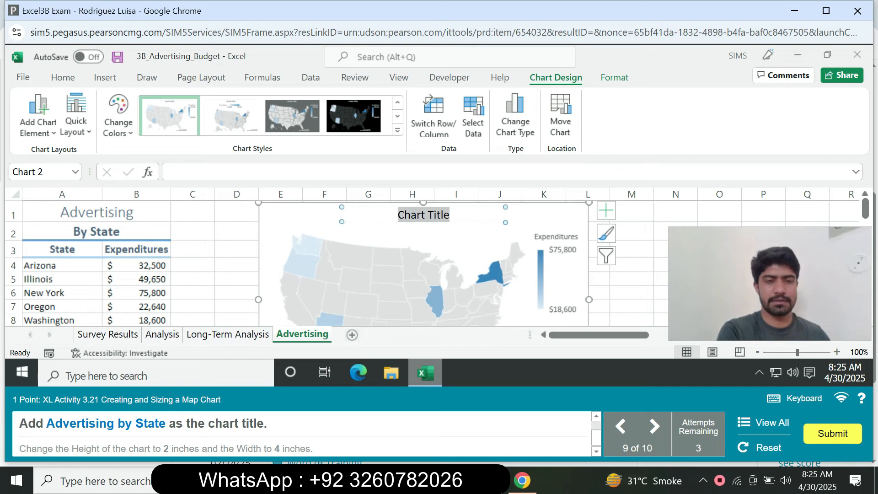
text(Ad)
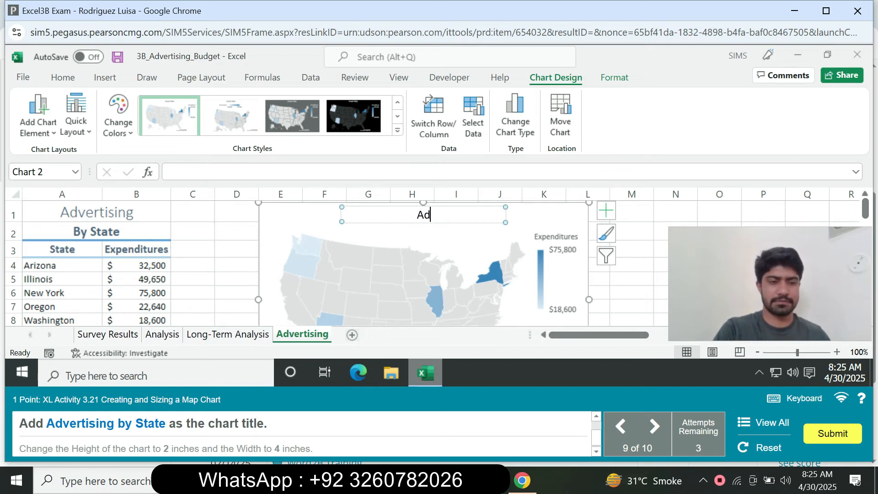
text(ver)
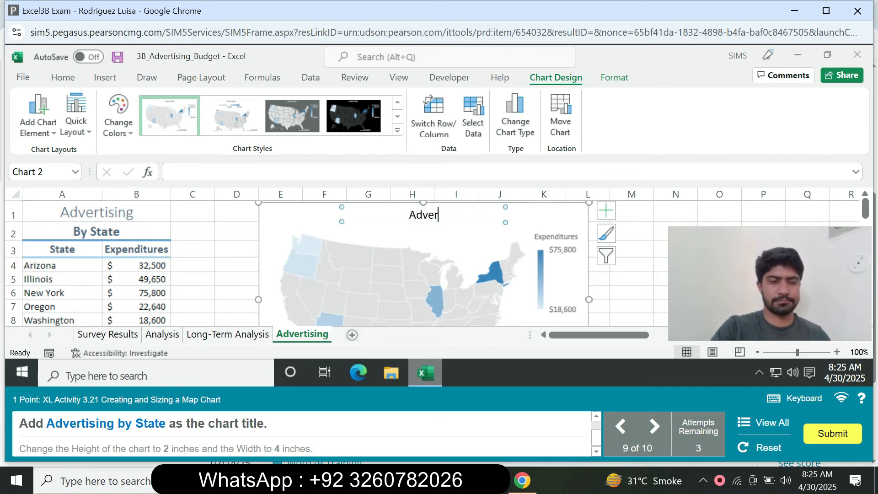
text(tising by S)
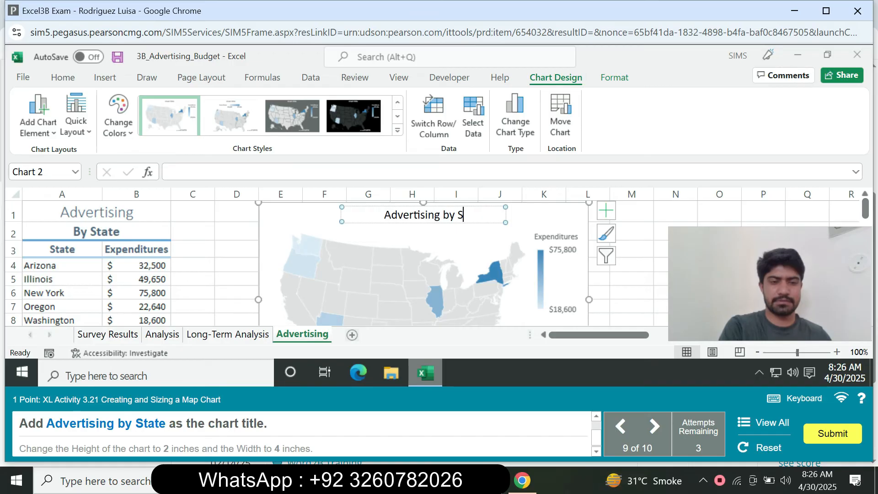
text(t)
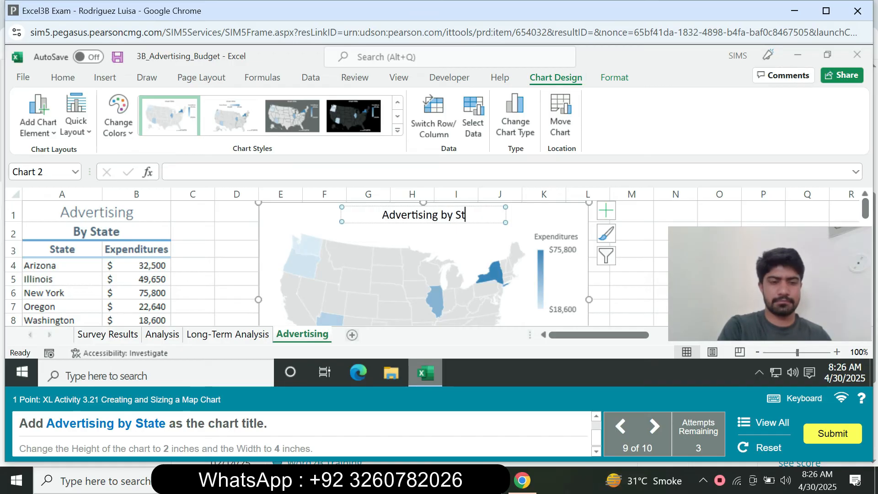
text(ate)
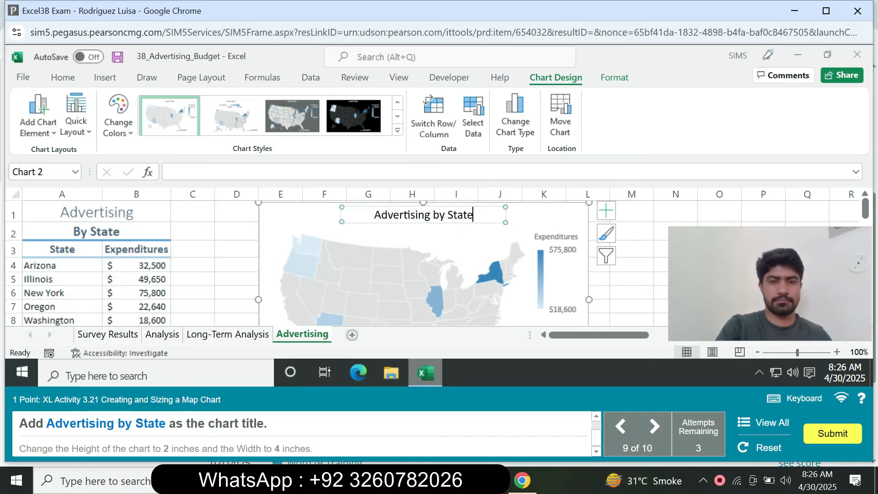
key(Return)
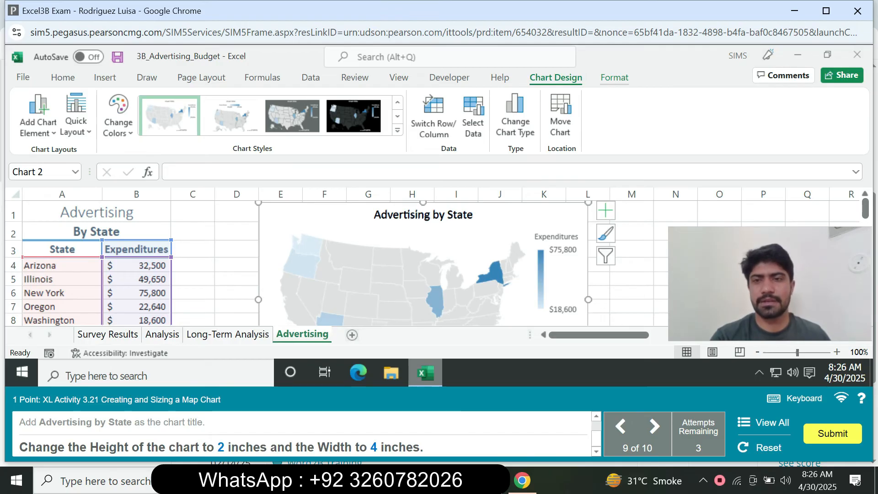
Step: Resize the map chart to a height of 2 inches and a width of 4 inches
click(614, 78)
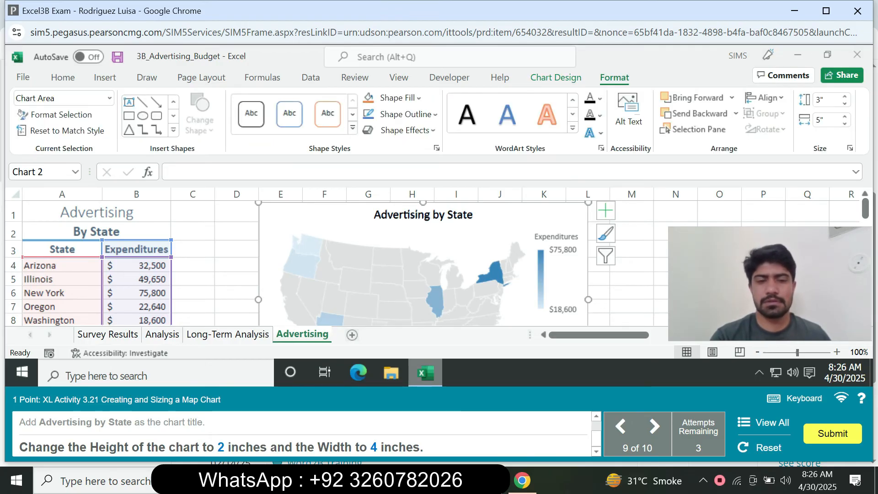
click(825, 100)
text(2)
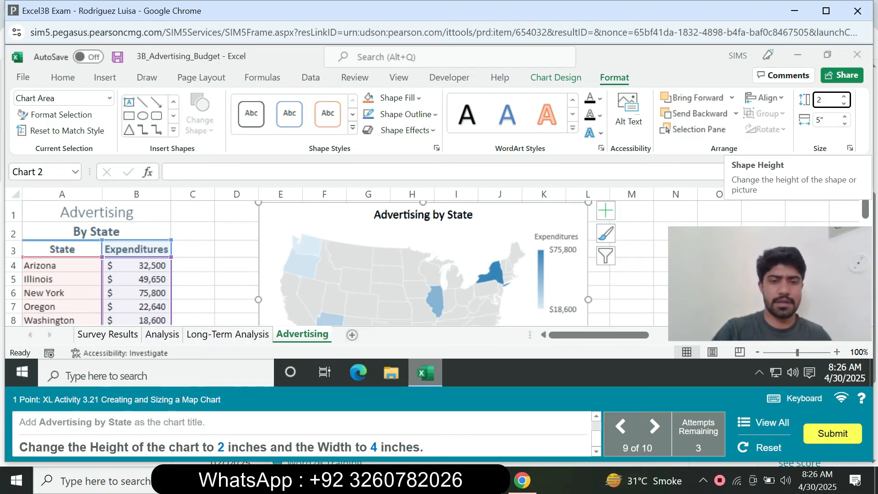
click(827, 120)
text(4)
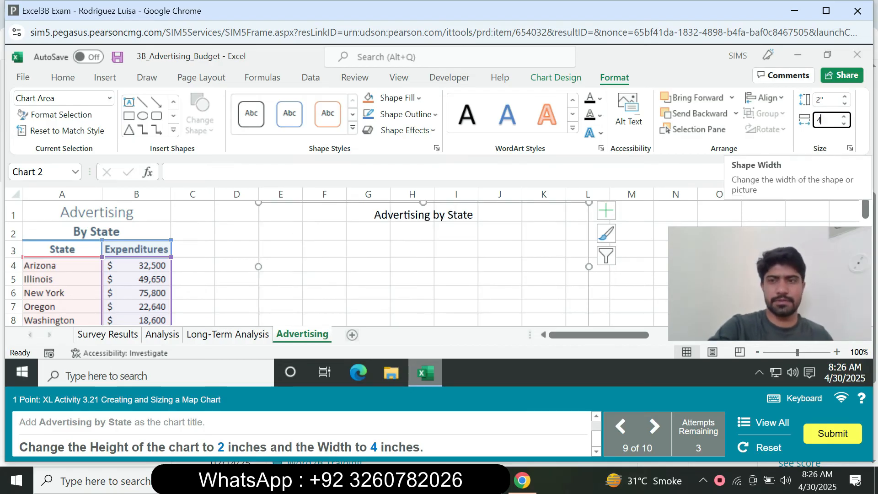
key(Return)
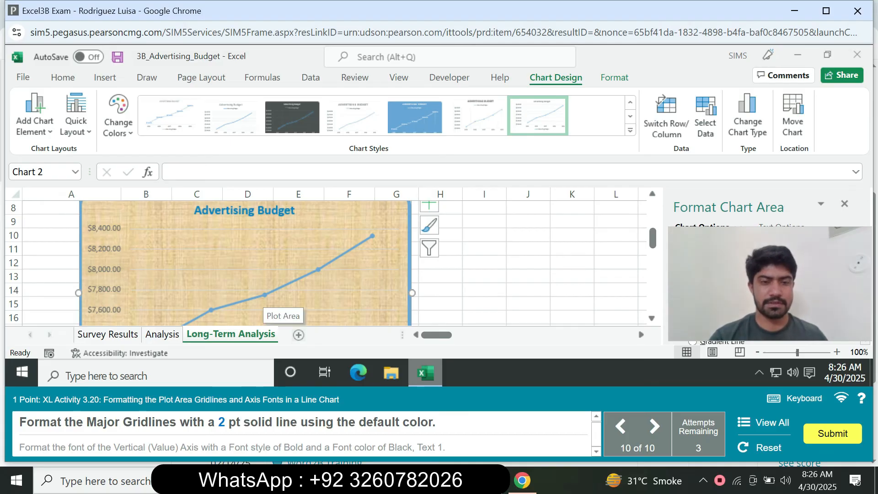
Step: Format the major gridlines of the Advertising Budget line chart as a solid line with a width of 2 pt
click(263, 304)
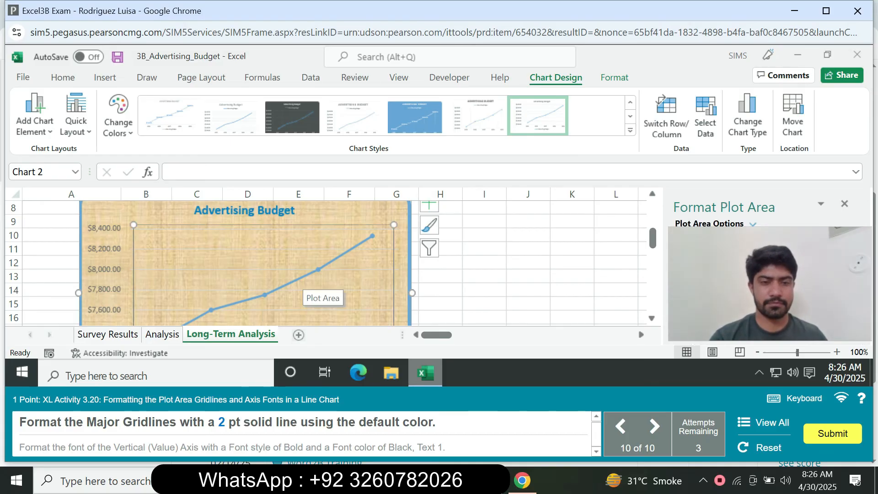
click(311, 269)
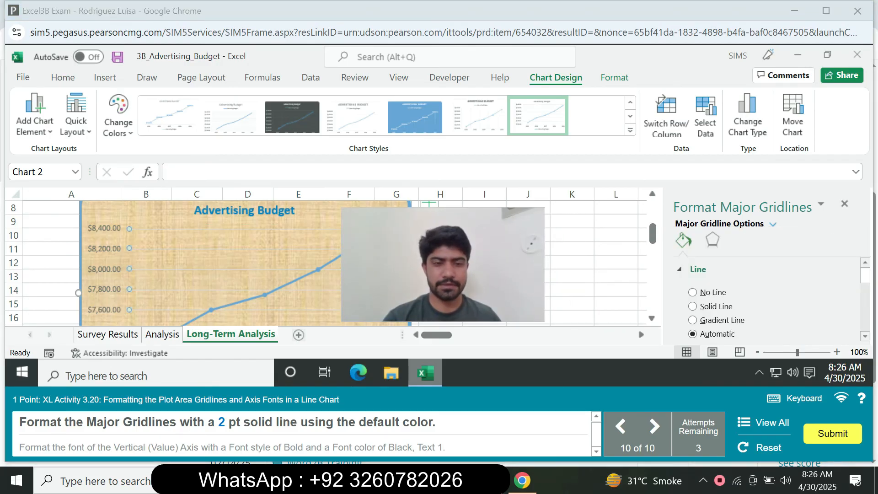
scroll(769, 297, down, 5)
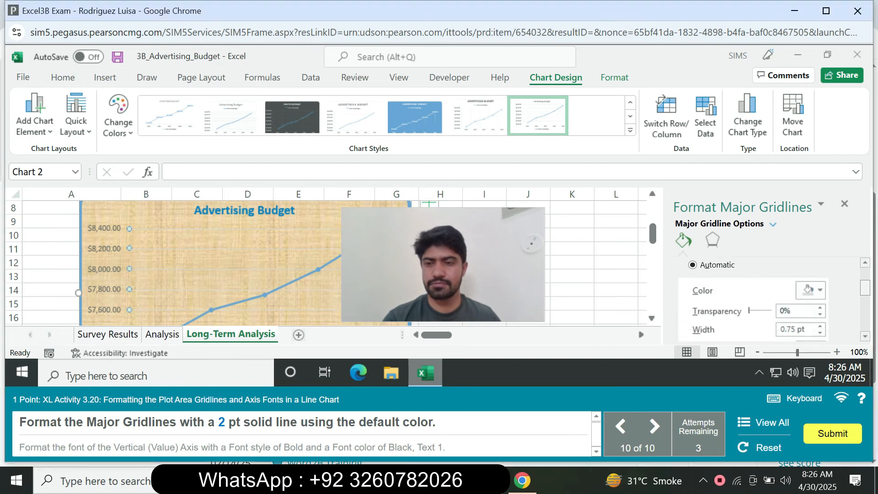
scroll(768, 297, up, 1)
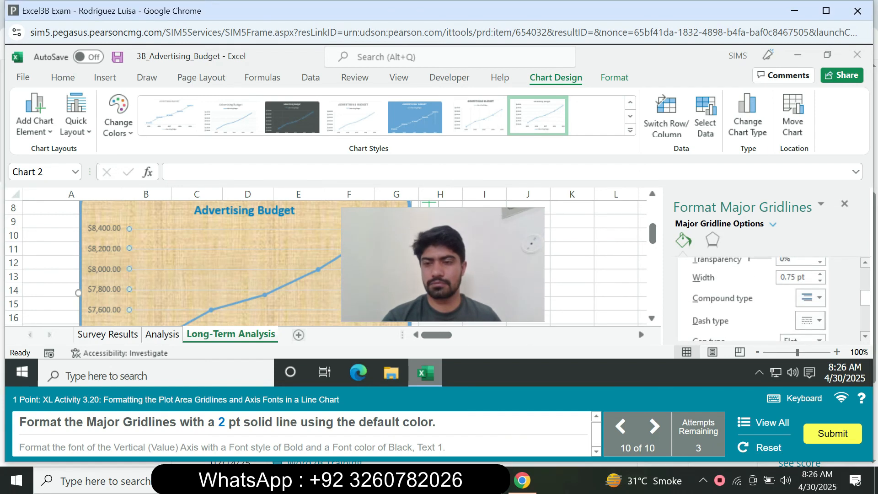
scroll(755, 297, down, 5)
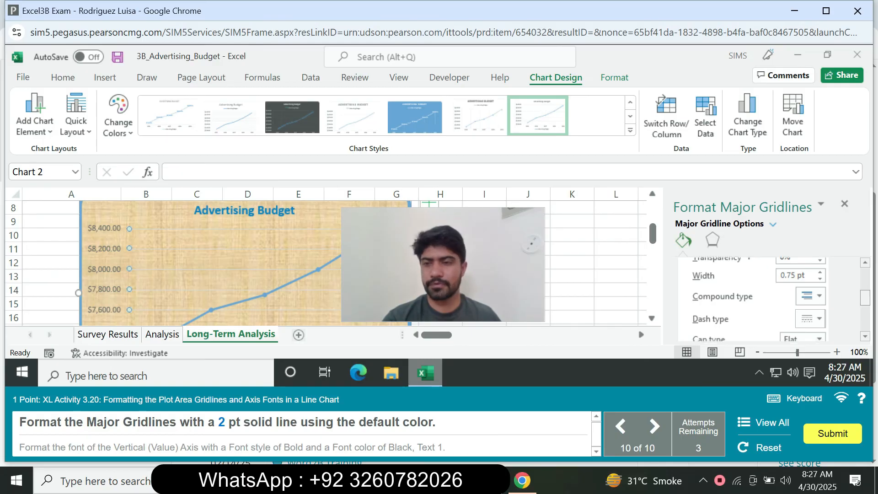
scroll(755, 297, up, 6)
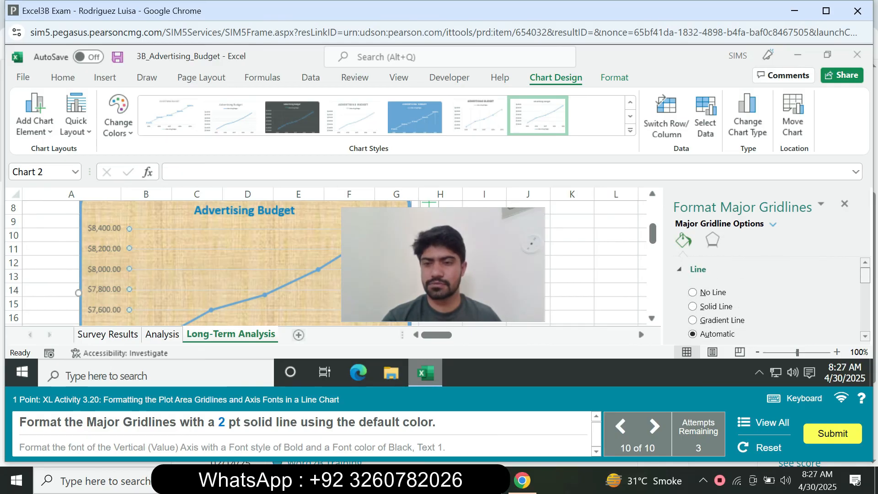
click(693, 306)
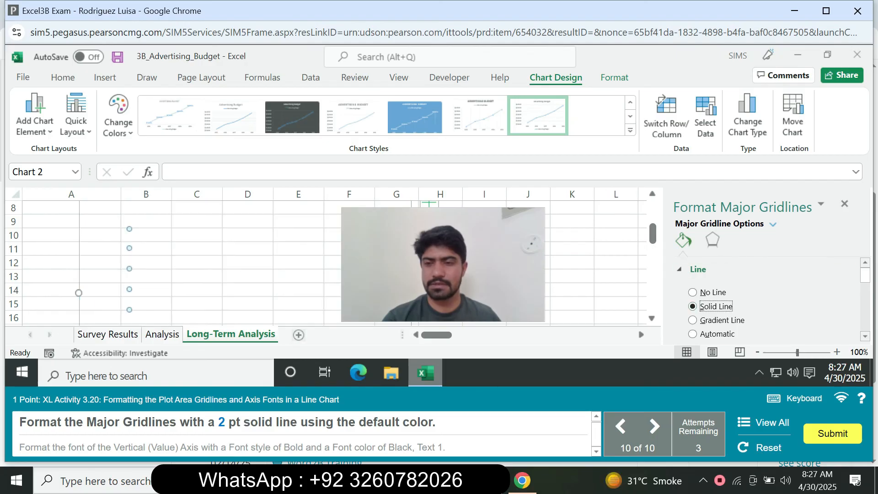
scroll(754, 298, down, 2)
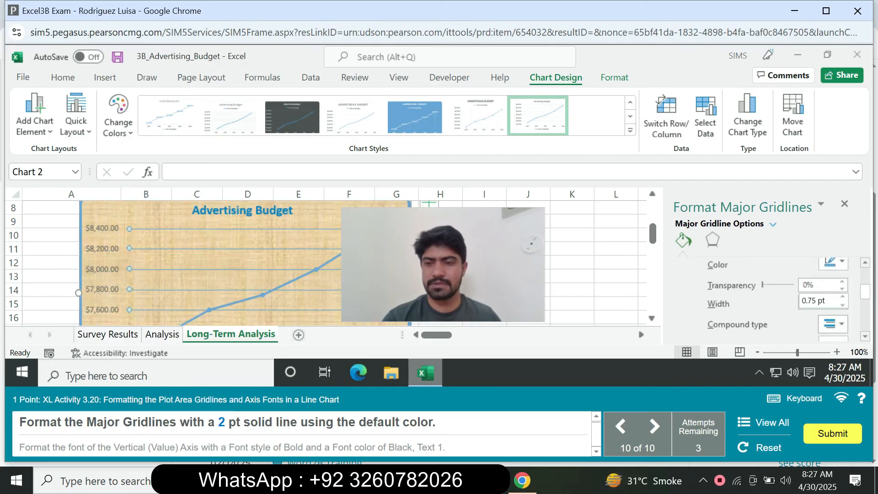
text(2 pt)
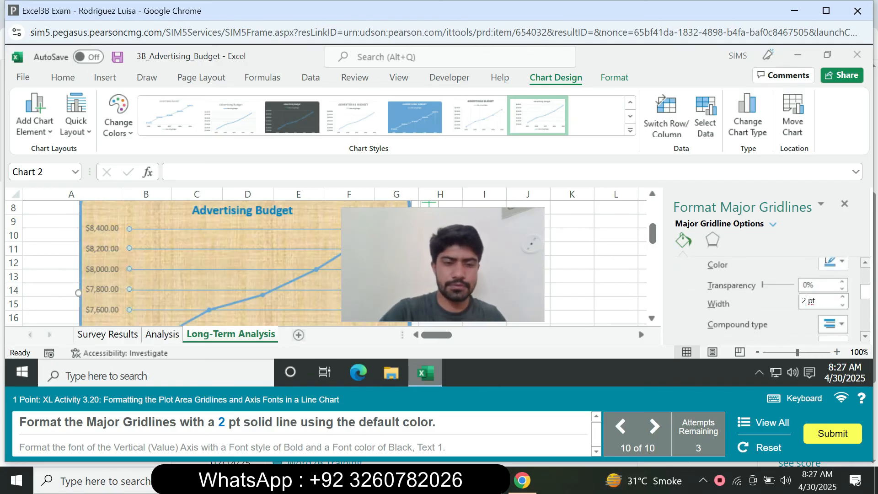
key(Return)
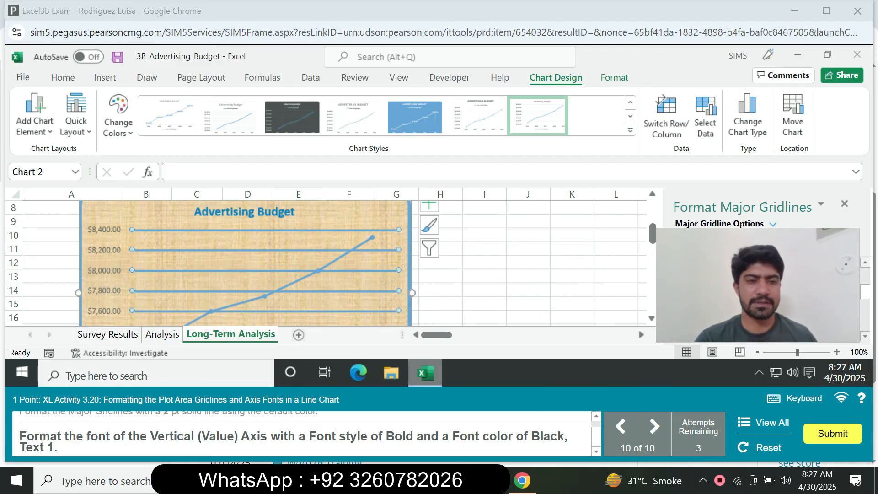
Step: Format the line chart's vertical value axis labels in bold with the font color Black, Text 1
click(104, 260)
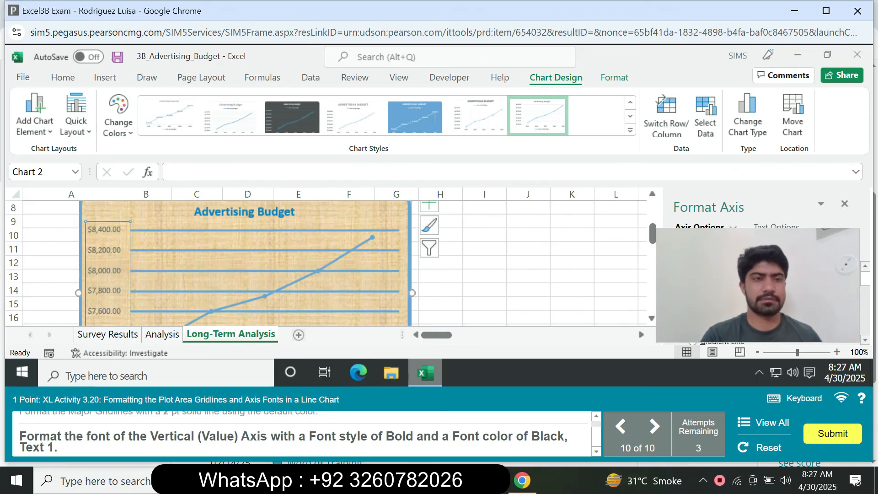
click(63, 78)
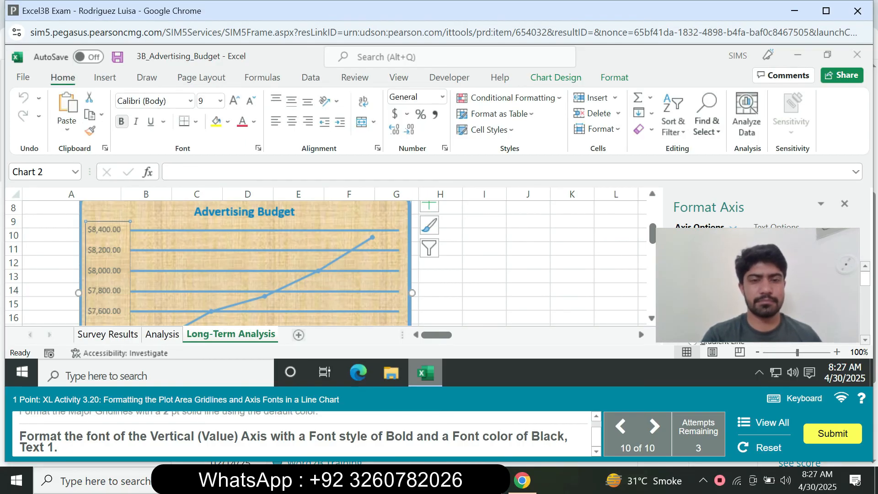
click(122, 122)
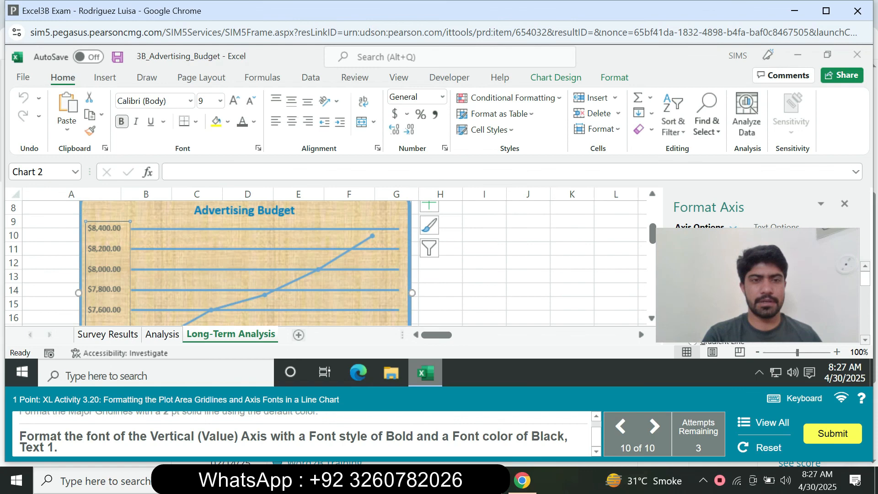
click(254, 122)
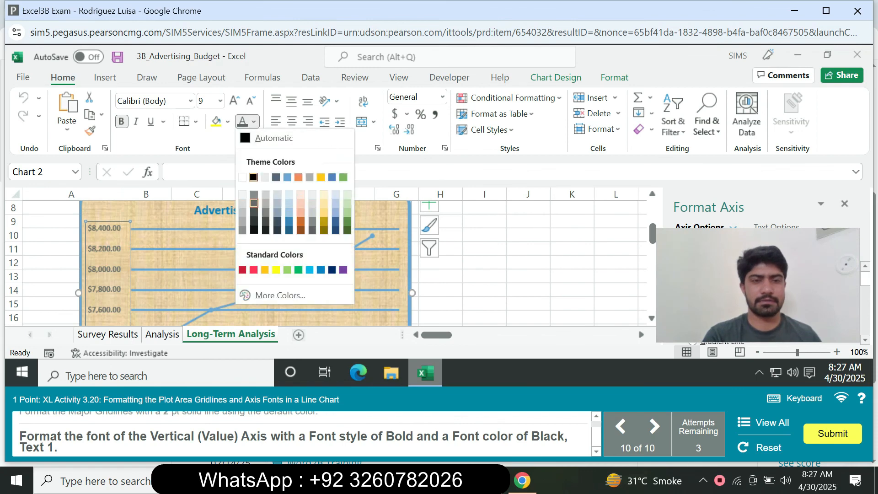
click(253, 177)
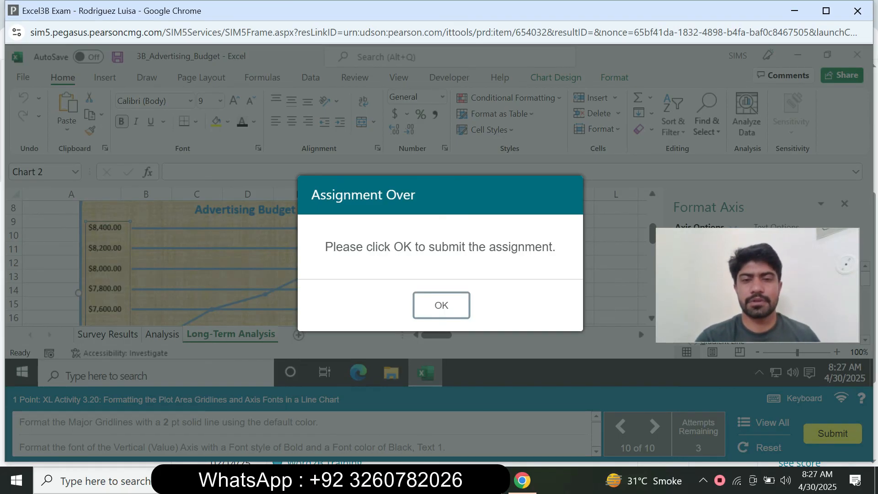
Step: Submit the finished exam assignment and review its quiz summary
click(441, 305)
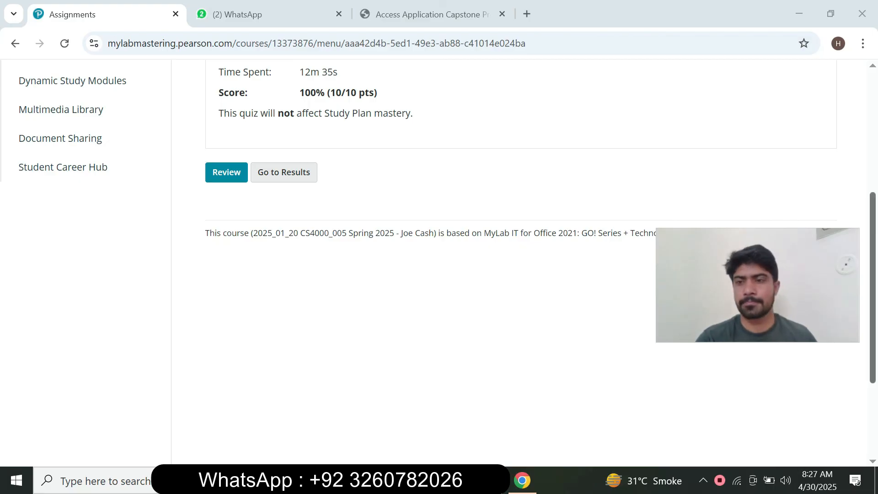
scroll(438, 259, up, 5)
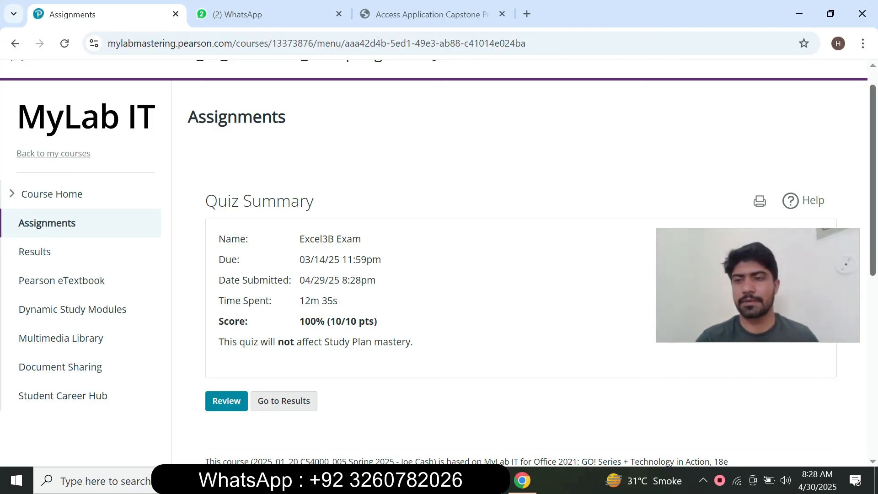
scroll(439, 263, up, 1)
scroll(439, 263, down, 7)
scroll(439, 263, up, 7)
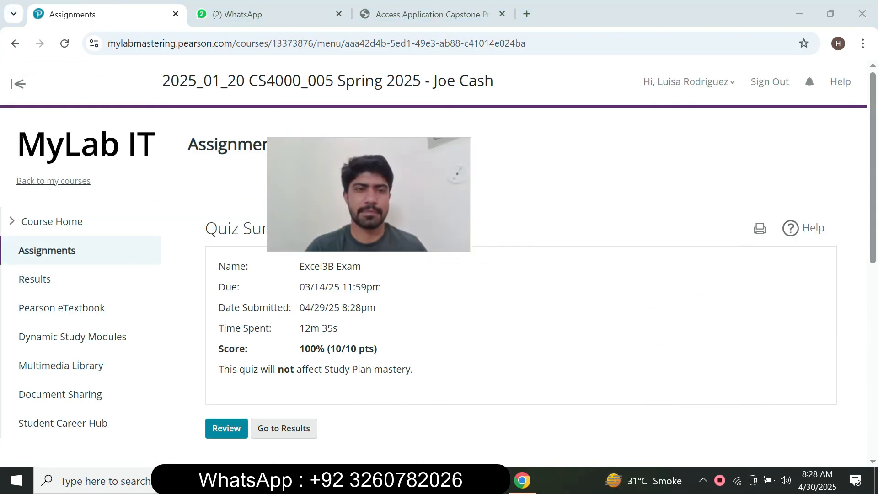